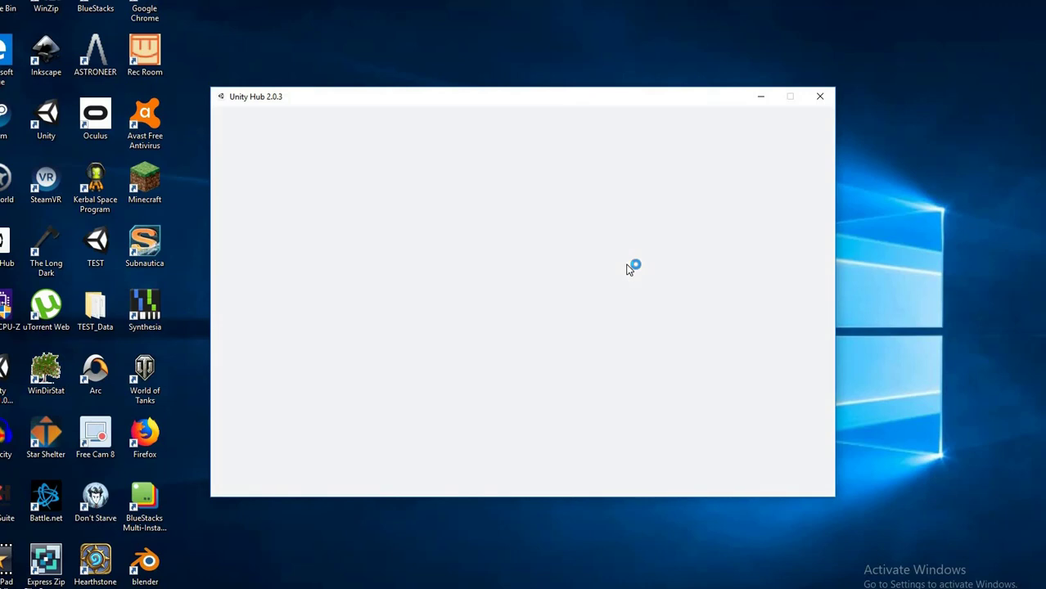
Create a new project from the 3D template named VRlab in Unity Hub.
left_click(769, 179)
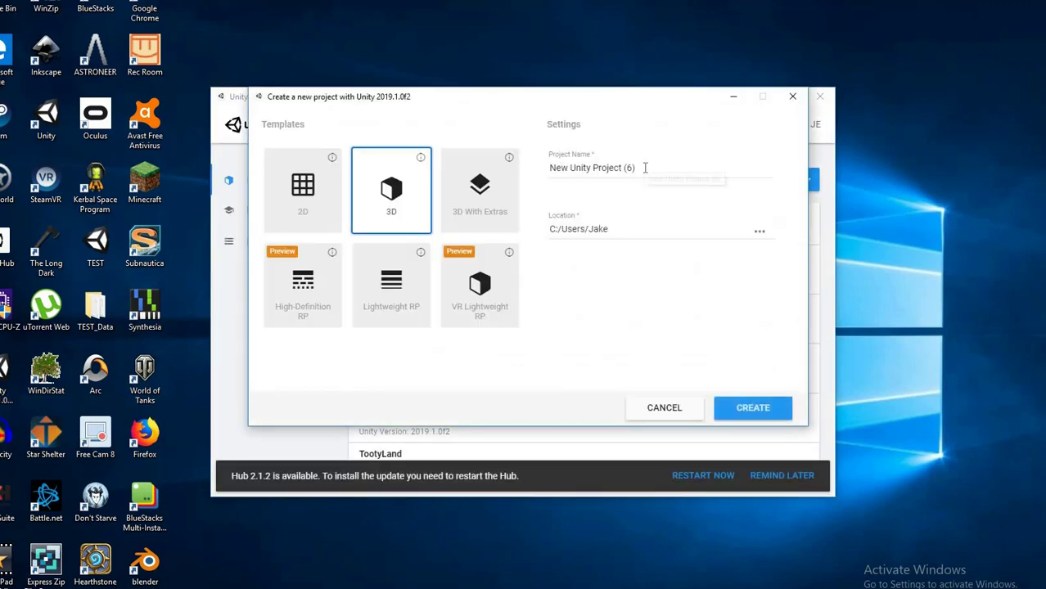
type("VRlab")
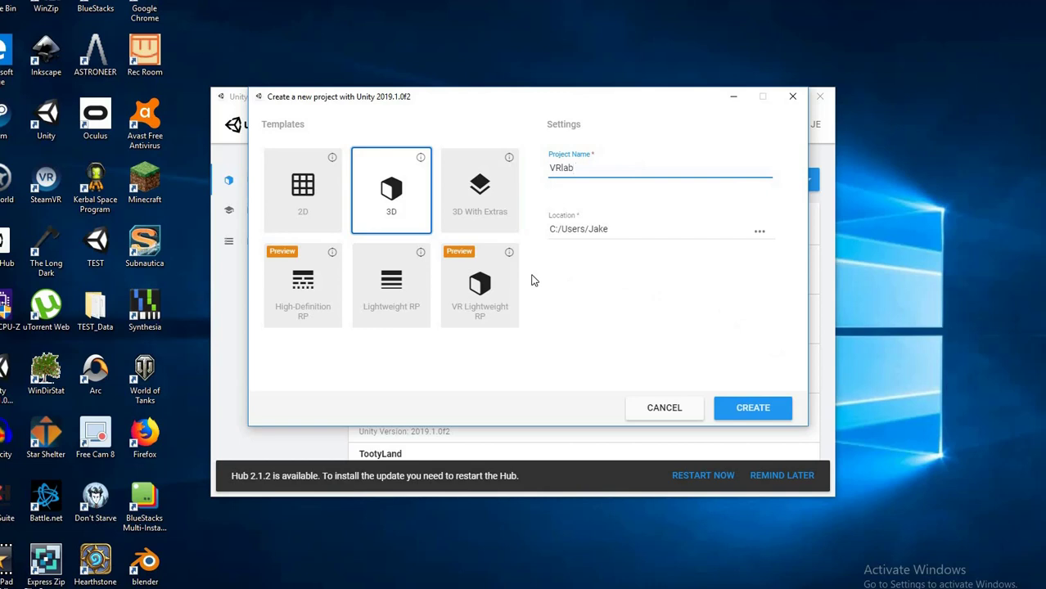
left_click(753, 411)
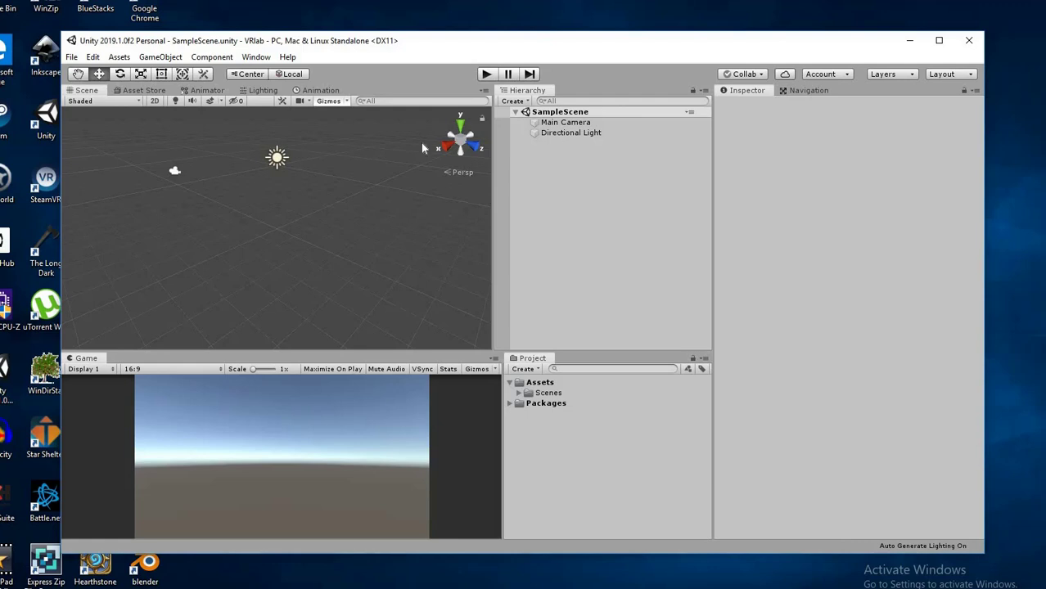
Open the Asset Store and search for 'oculus'.
right_click_drag(275, 183, 314, 253, "alt")
middle_click_drag(357, 294, 407, 349)
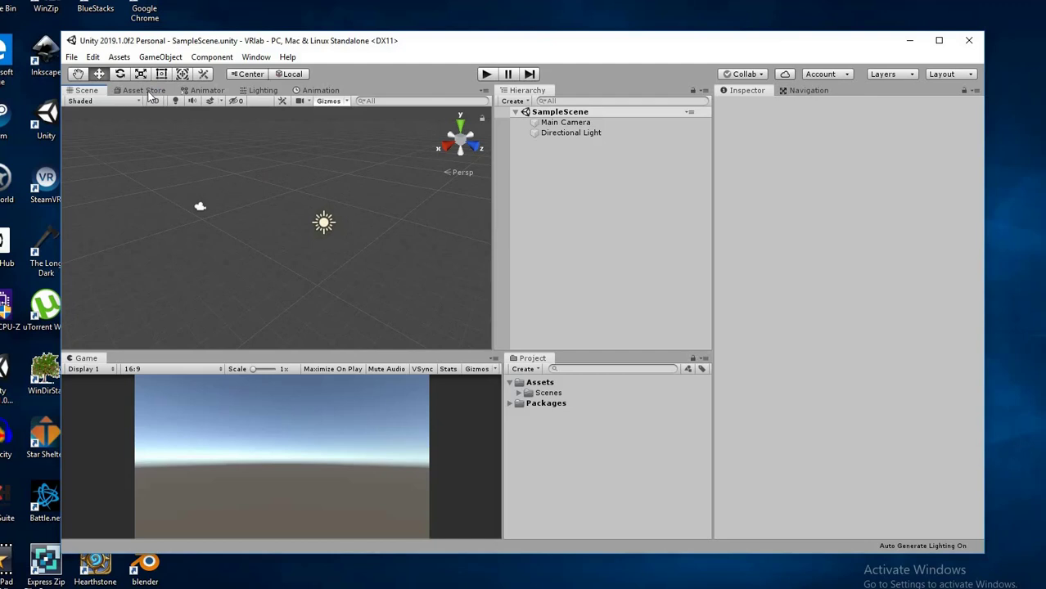
left_click(147, 92)
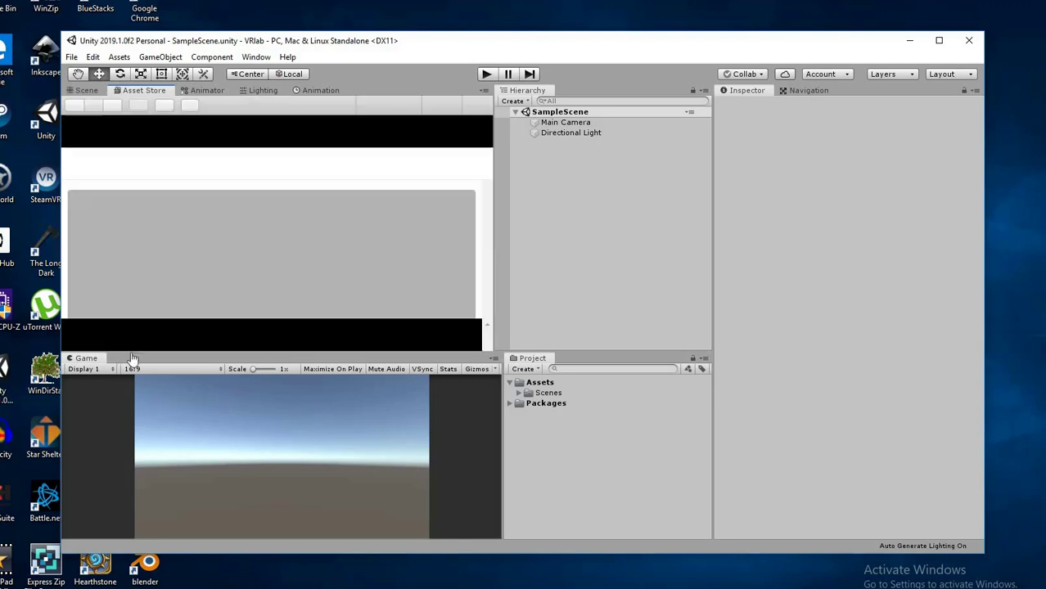
left_click(223, 336)
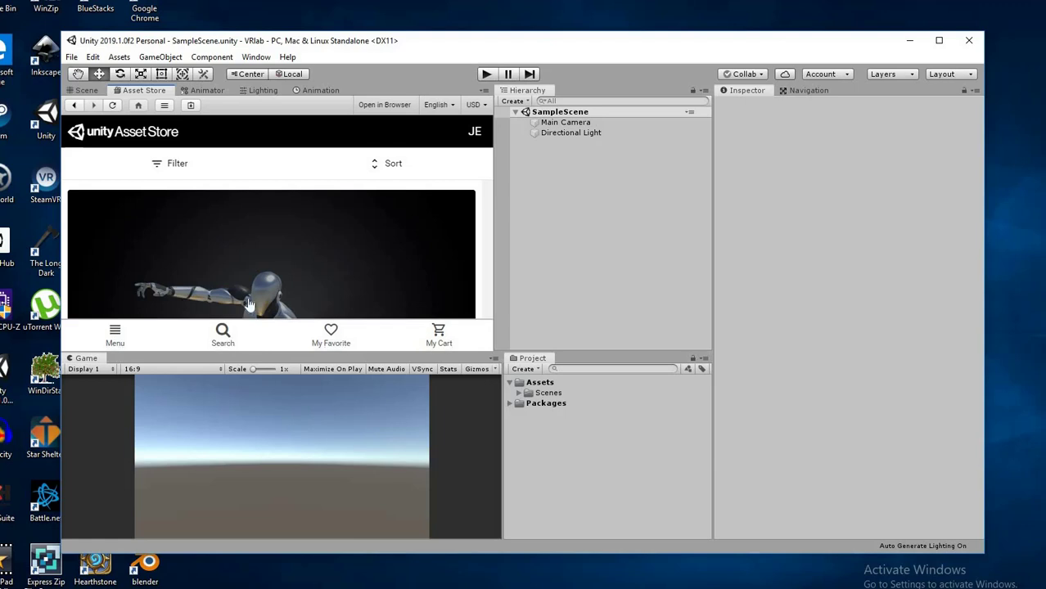
type("oculus")
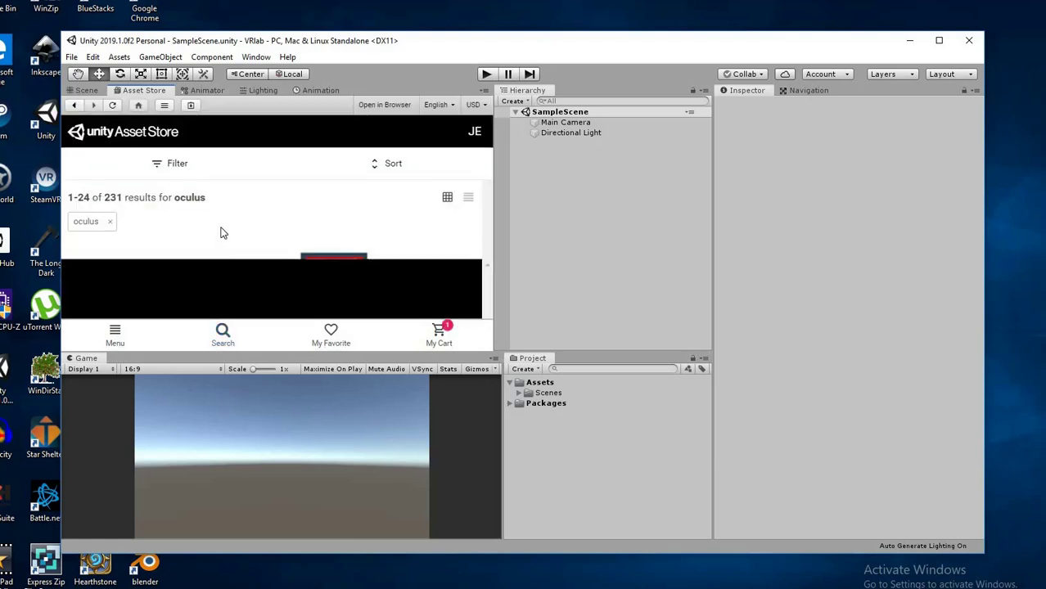
scroll(197, 238, "down", 2)
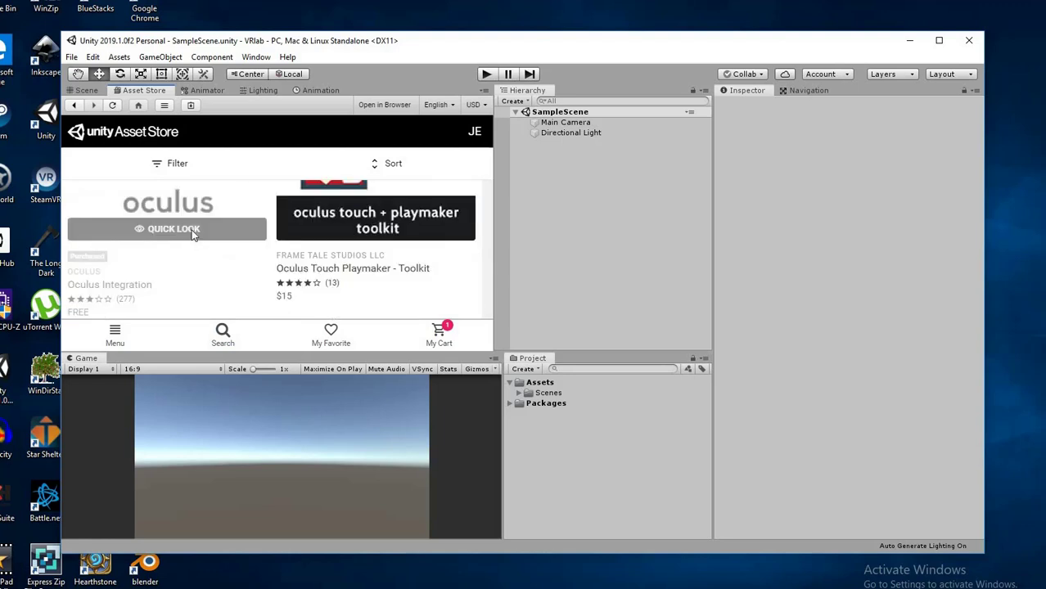
Preview the free Oculus Integration package and start importing it.
left_click(194, 232)
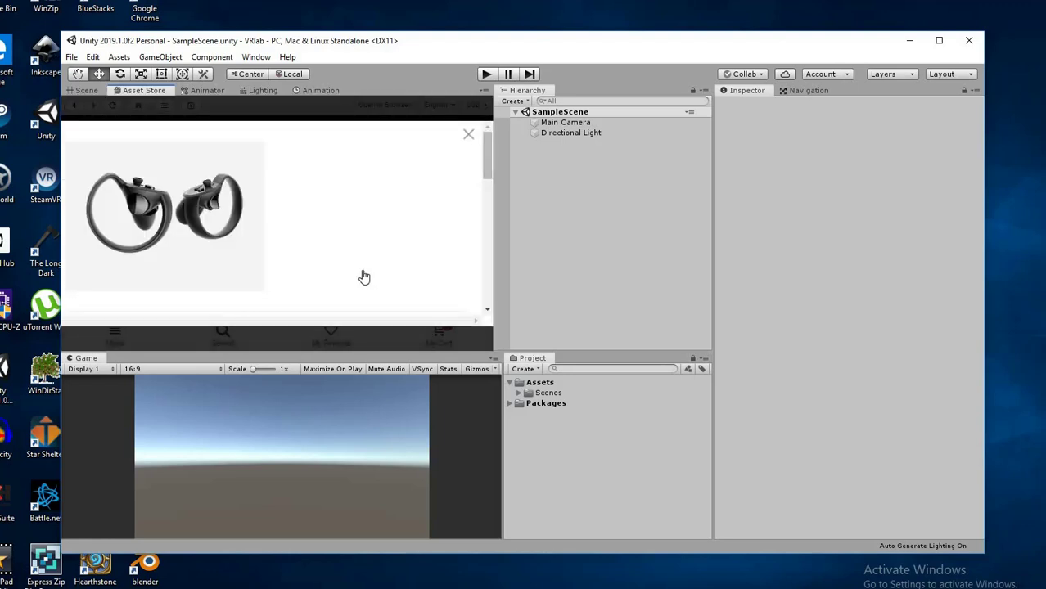
scroll(356, 275, "down", 5)
scroll(357, 273, "down", 4)
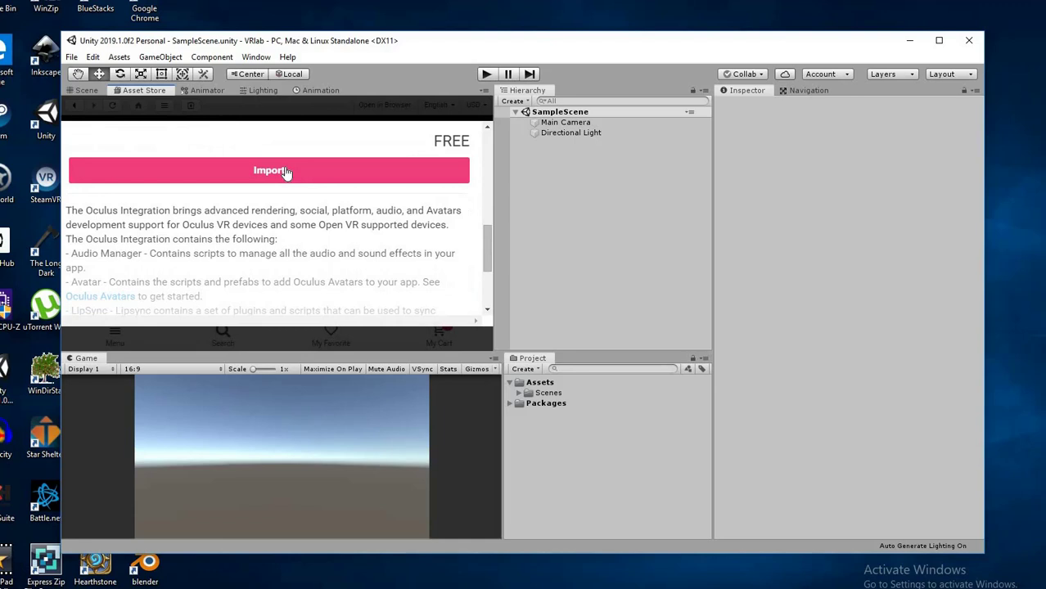
left_click(287, 172)
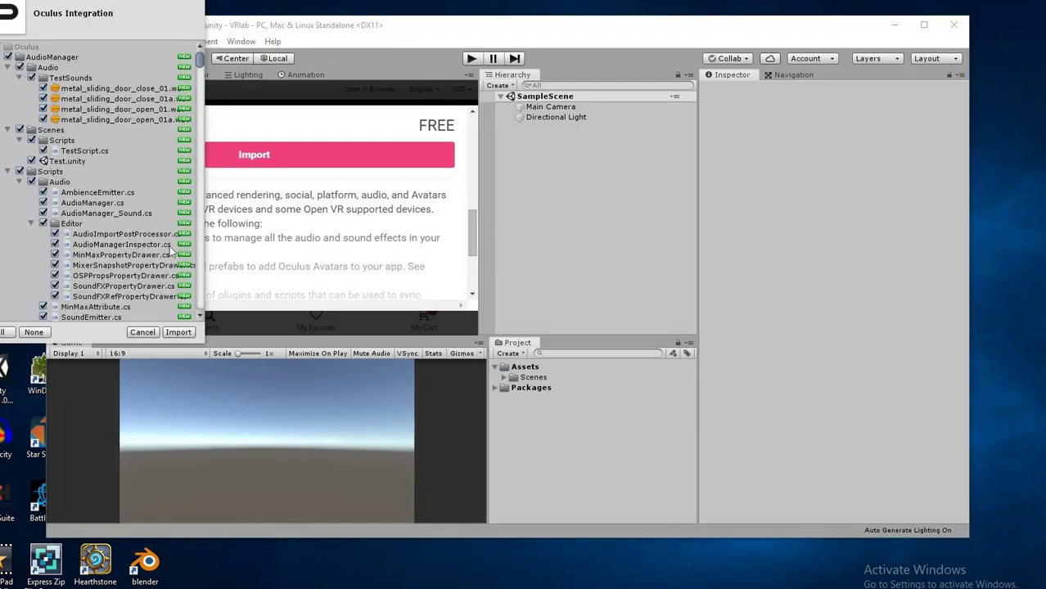
Import all Oculus Integration files, keeping every item checked.
scroll(174, 280, "down", 15)
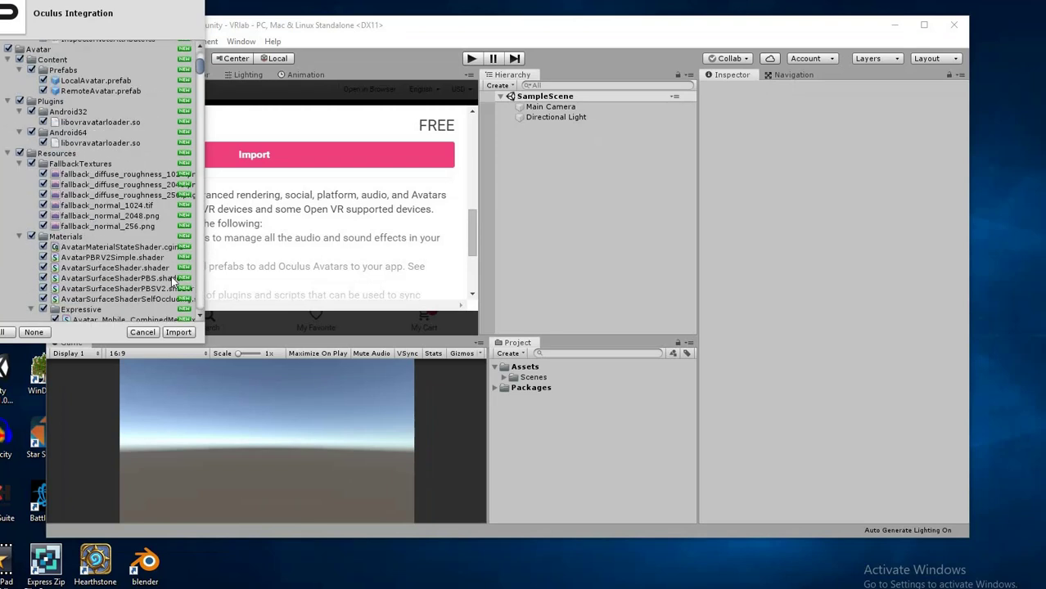
scroll(185, 340, "down", 4)
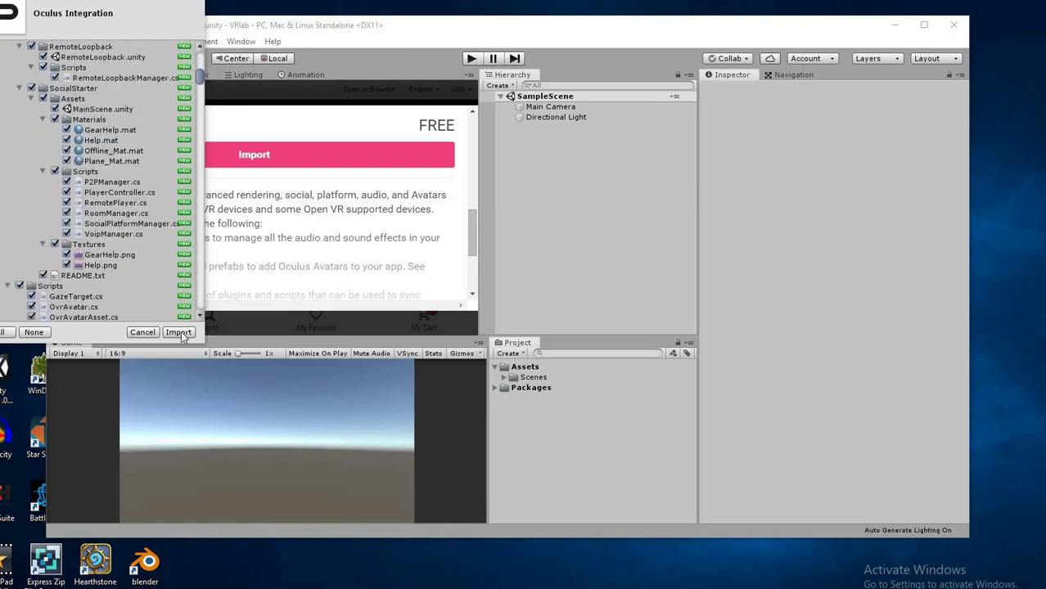
left_click(179, 332)
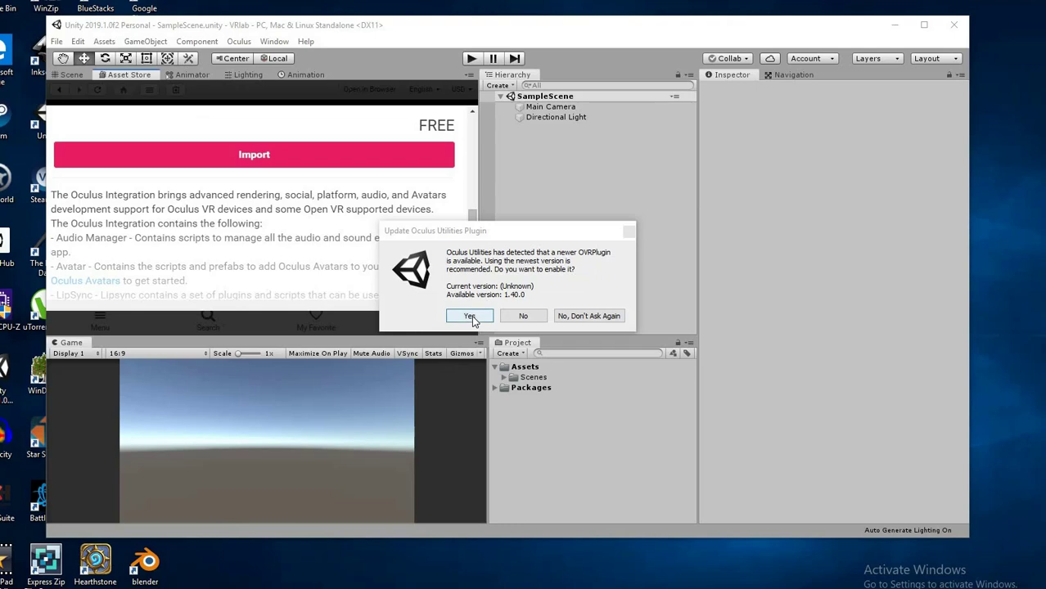
Accept the OVRPlugin 1.40.0 update and spatializer upgrade, then restart the editor.
left_click(471, 319)
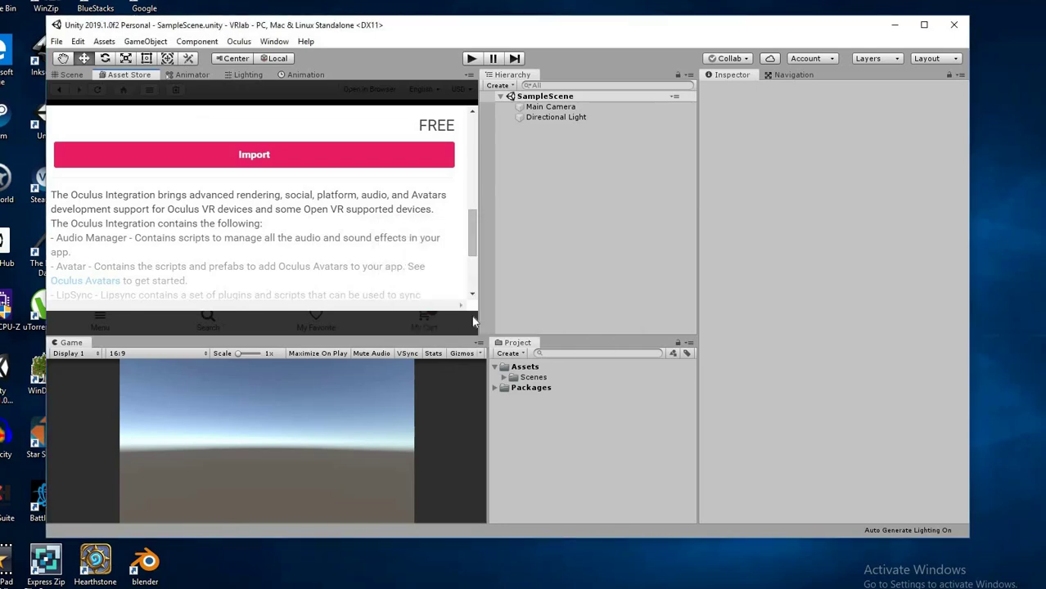
left_click(535, 316)
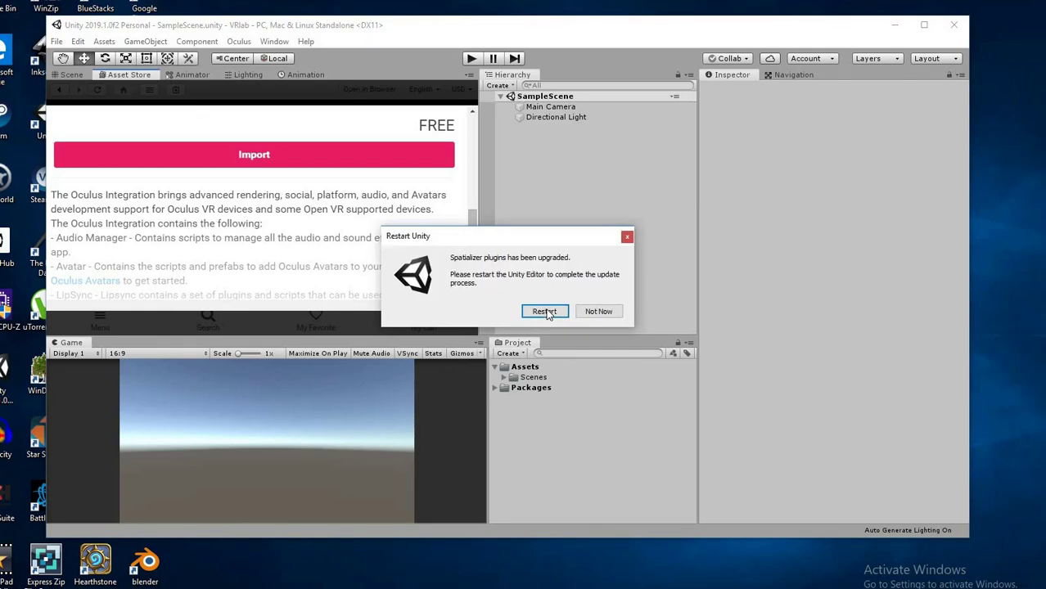
left_click(548, 311)
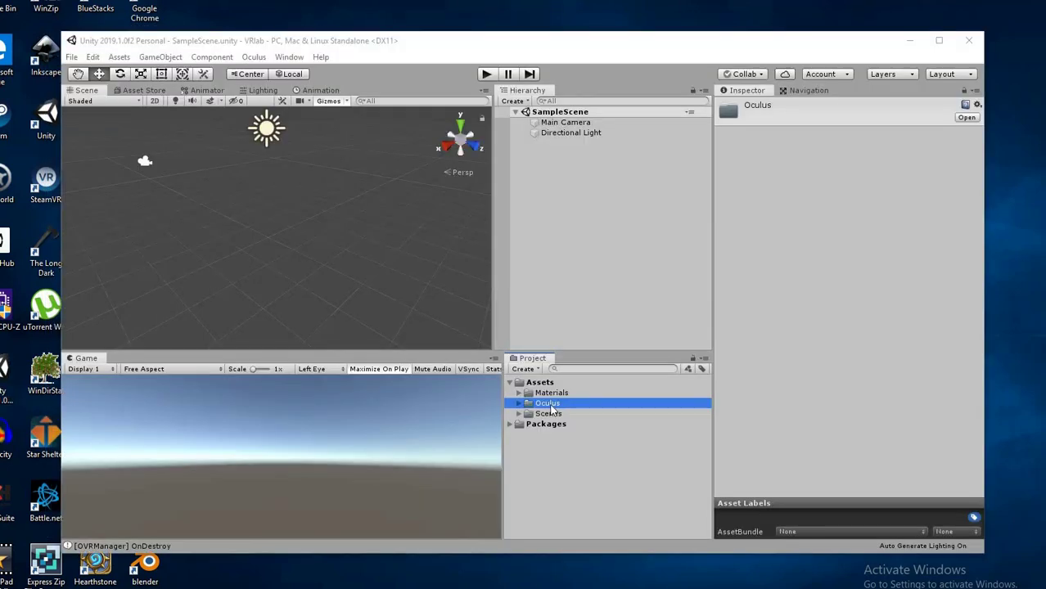
Delete the Main Camera from SampleScene after browsing the new Oculus folder.
left_click(551, 394)
left_click(547, 404)
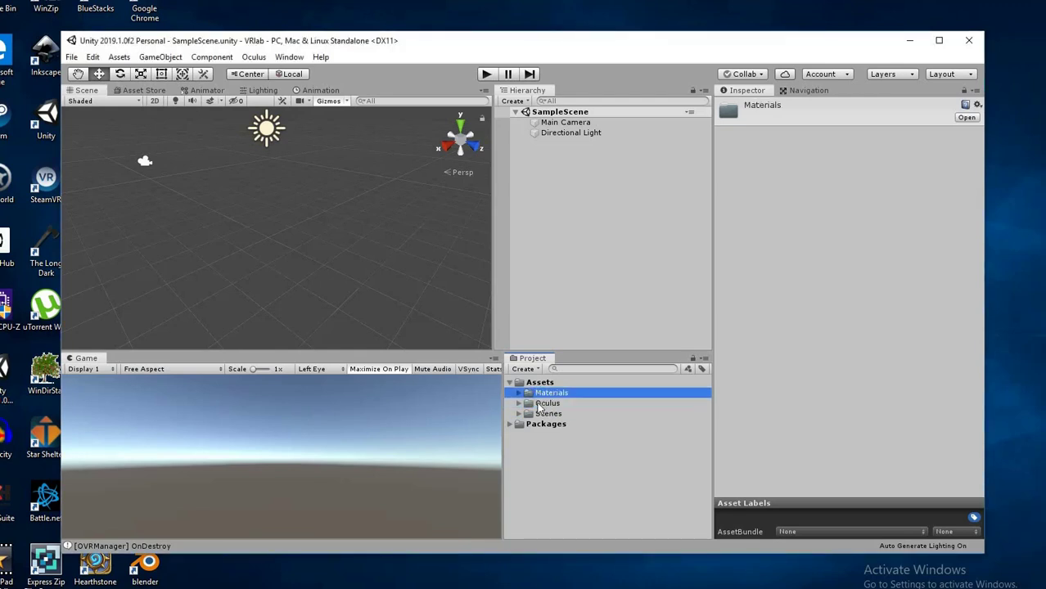
left_click(546, 405)
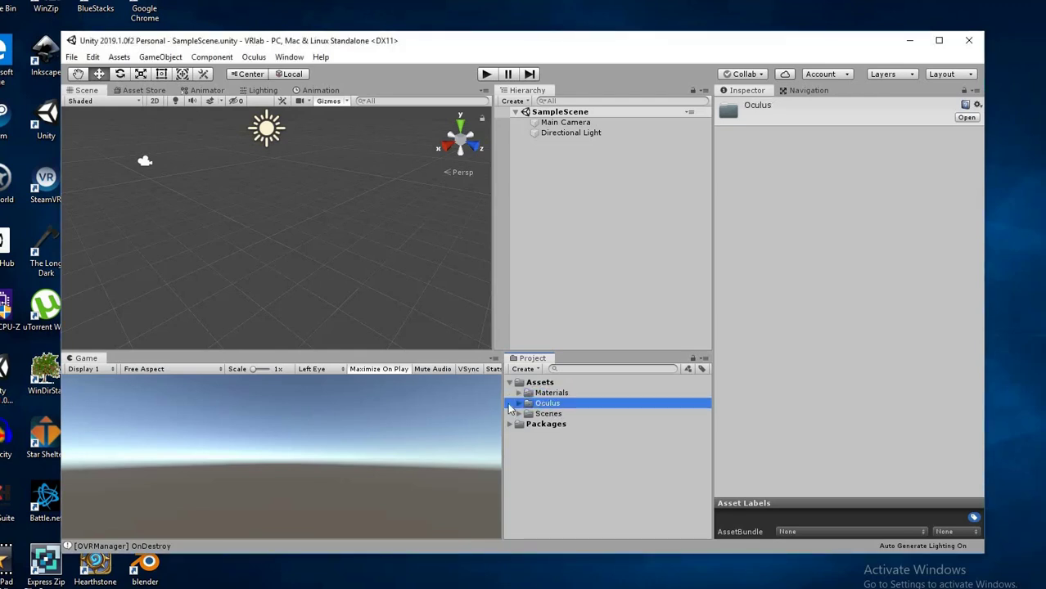
left_click(519, 403)
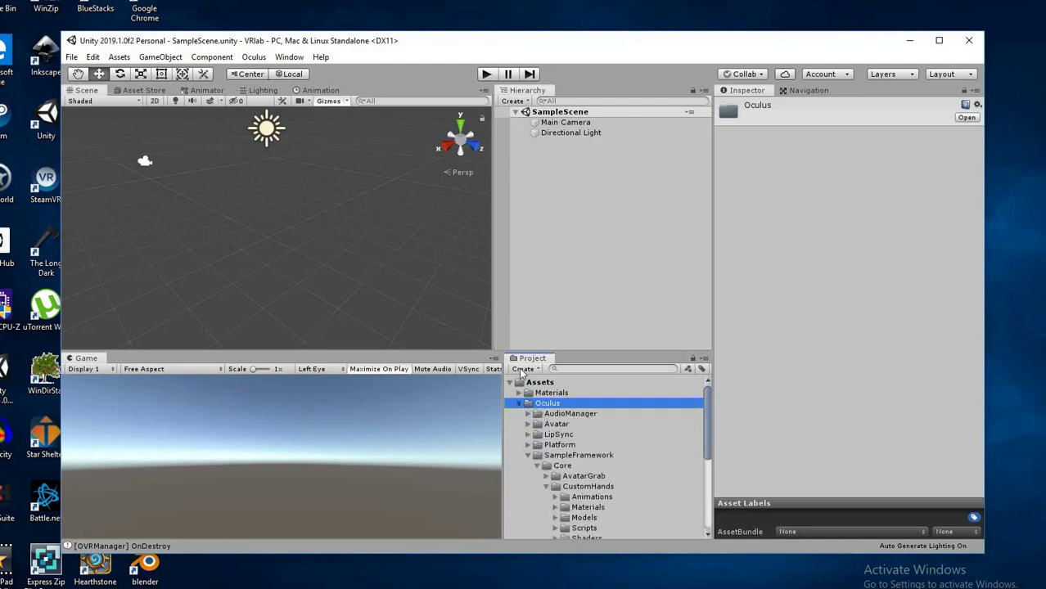
key("Left")
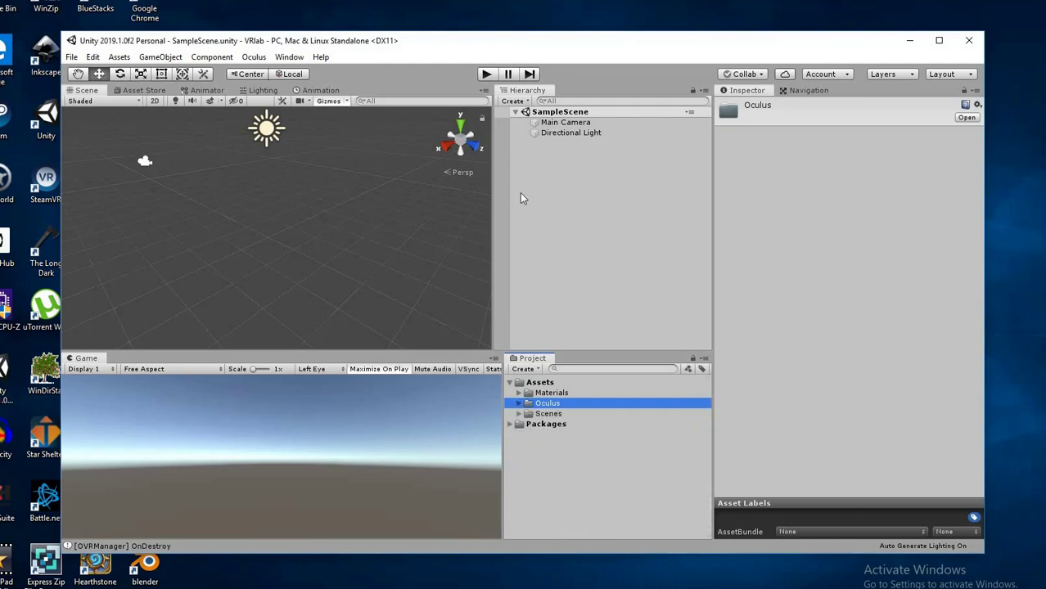
left_click(567, 126)
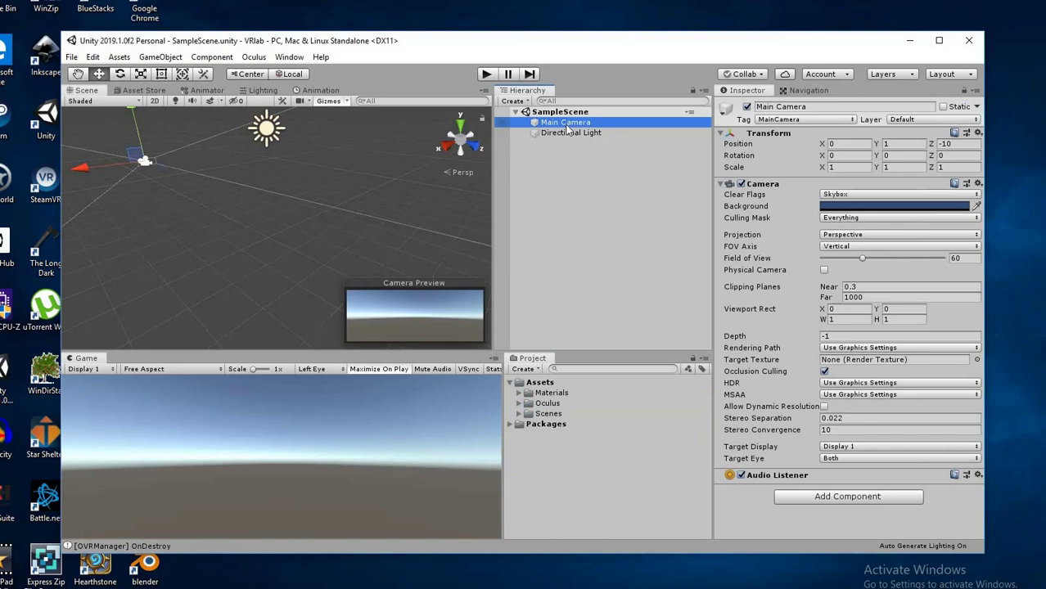
key("Delete")
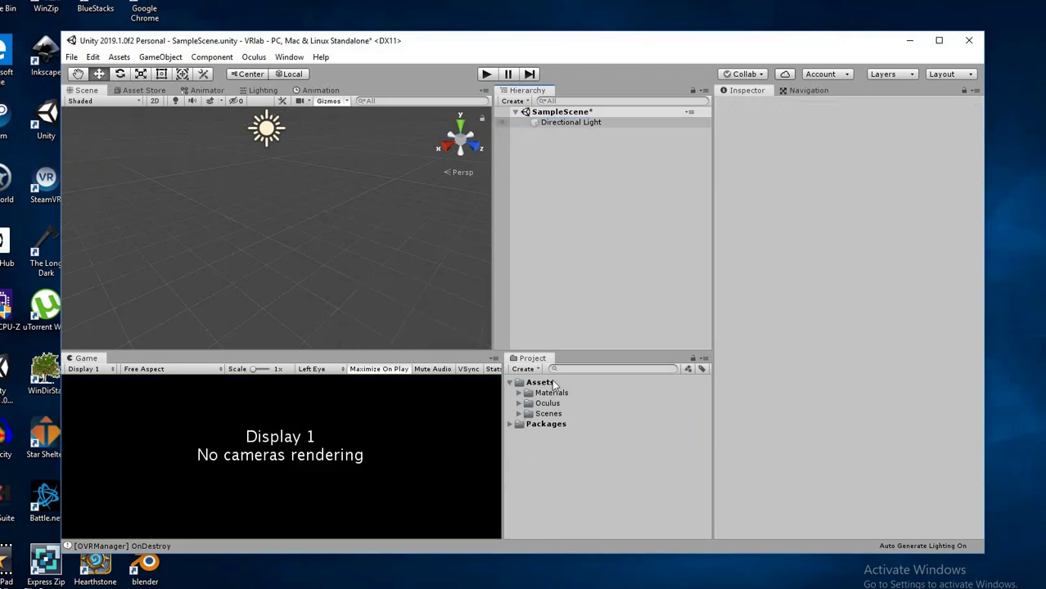
Search the Project assets for 'OVRp' to find the OVRPlayer prefab and script.
left_click(576, 370)
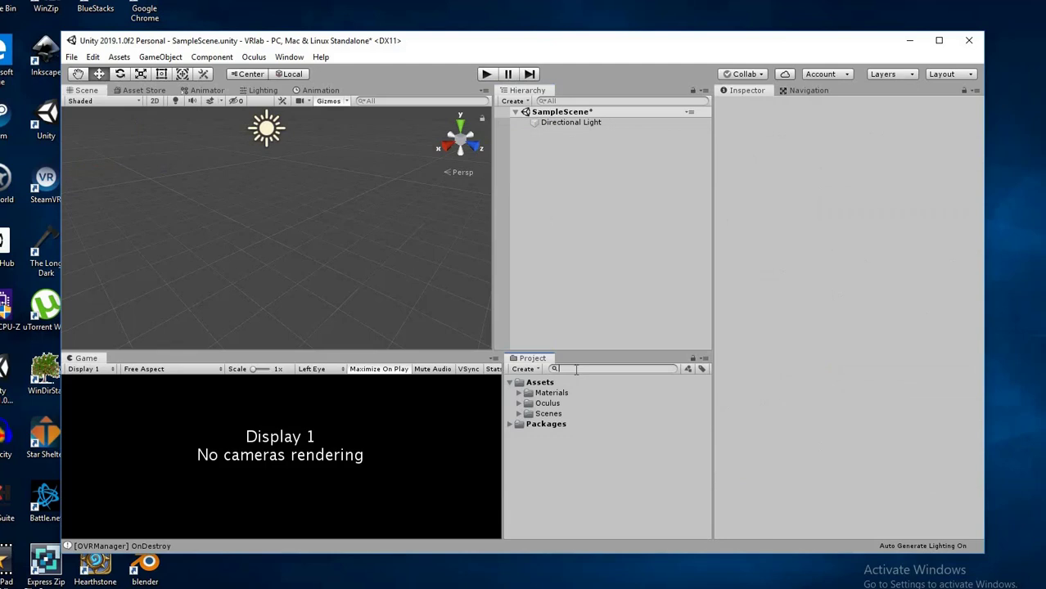
type("PlayerOVR")
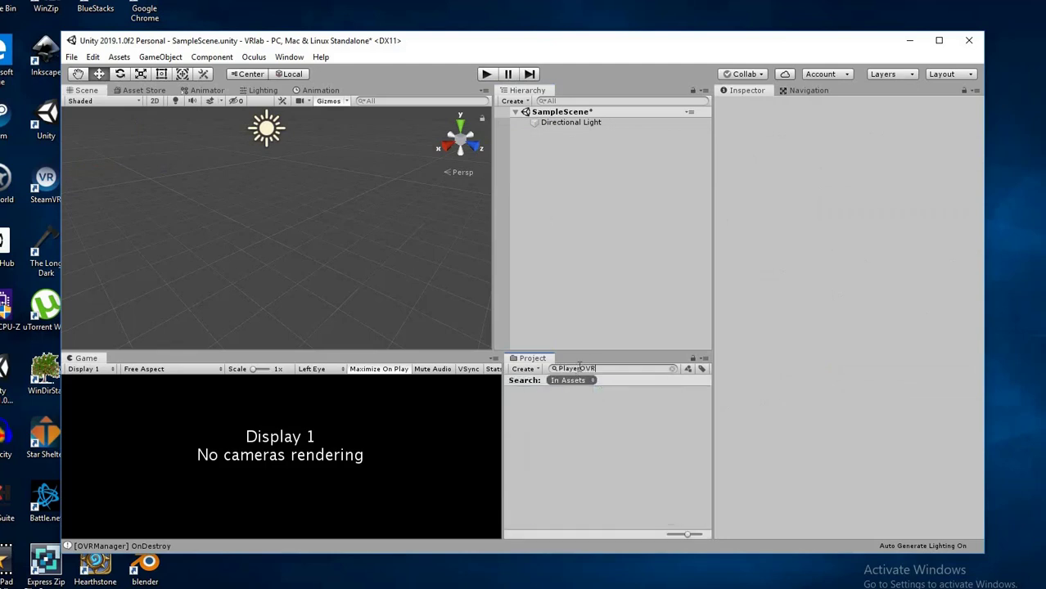
key("BackSpace")
key("BackSpace")
key("BackSpace")
key("BackSpace")
key("BackSpace")
key("BackSpace")
type("O")
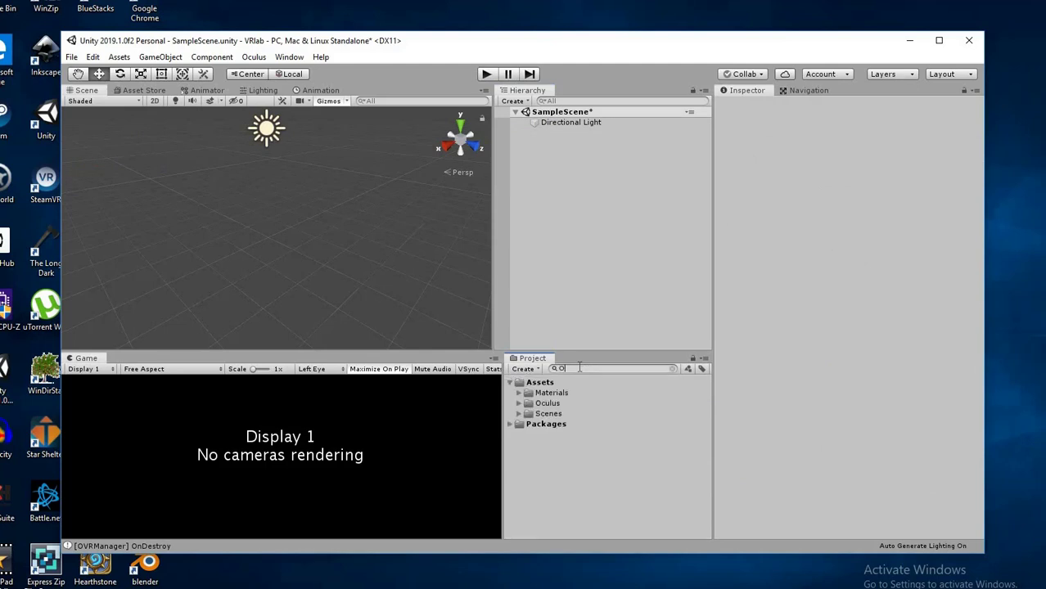
type("VRplay")
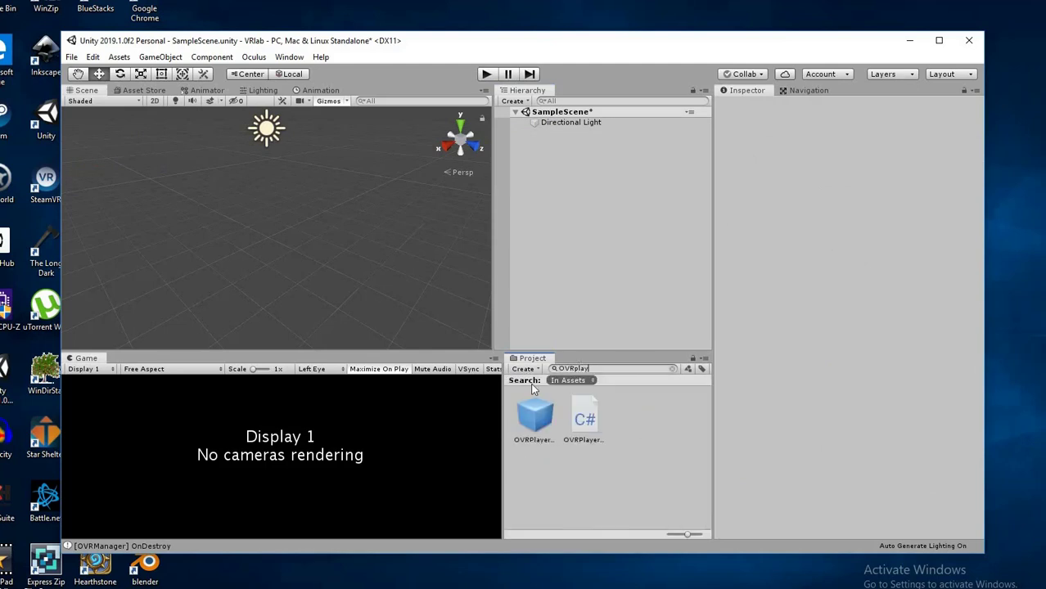
left_click_drag(534, 416, 524, 134)
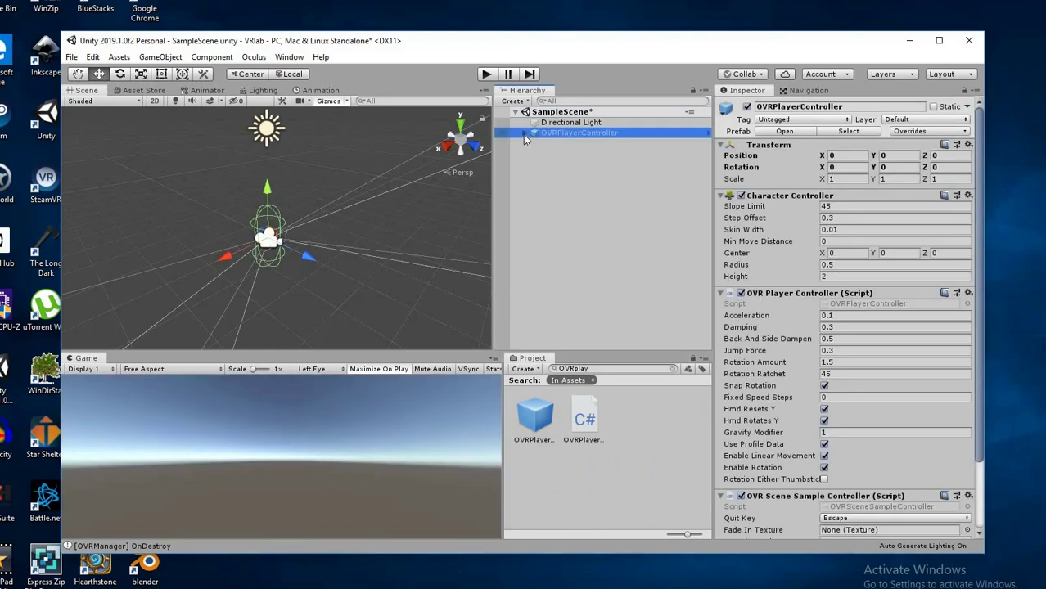
left_click(524, 133)
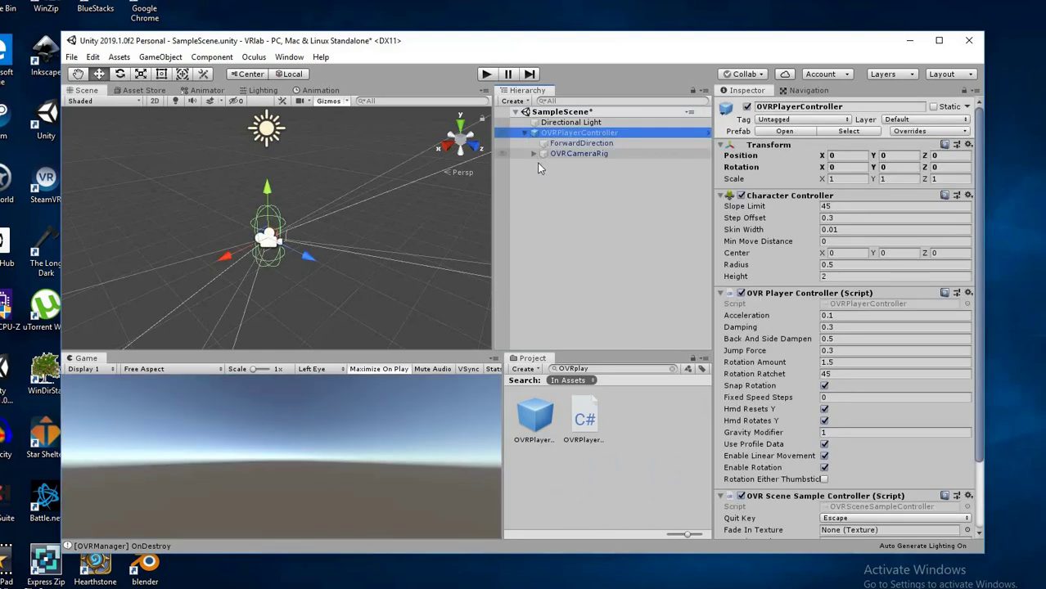
left_click(534, 154)
left_click(542, 164)
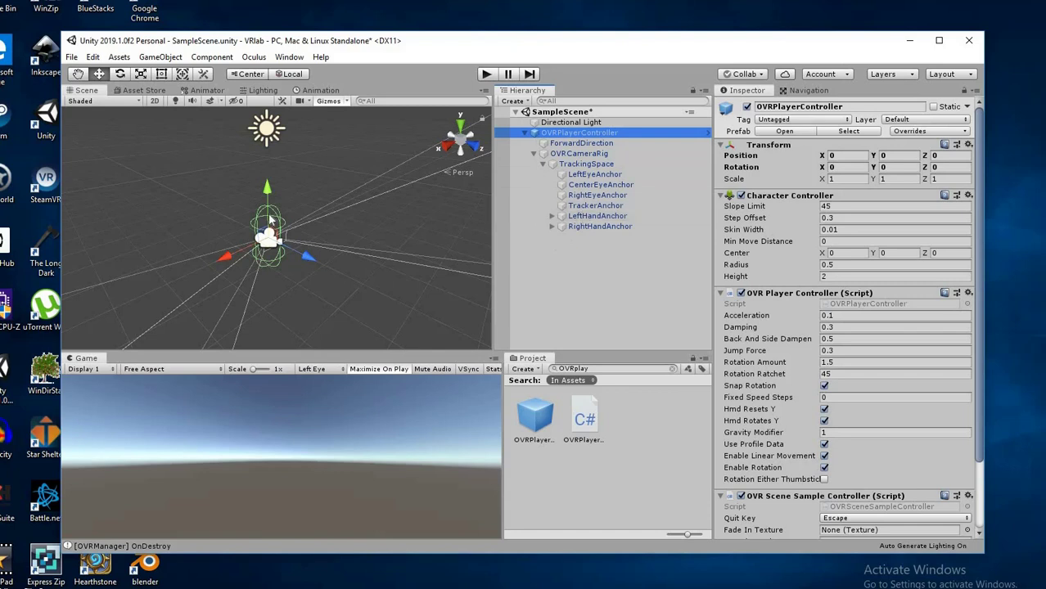
scroll(255, 245, "up", 2)
scroll(254, 246, "up", 4)
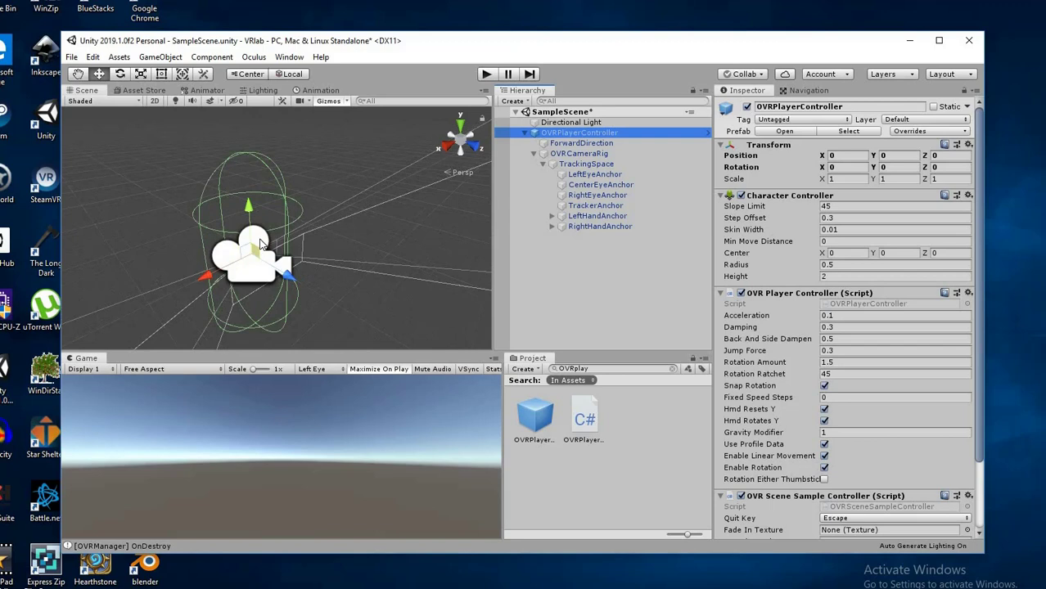
scroll(262, 245, "down", 3)
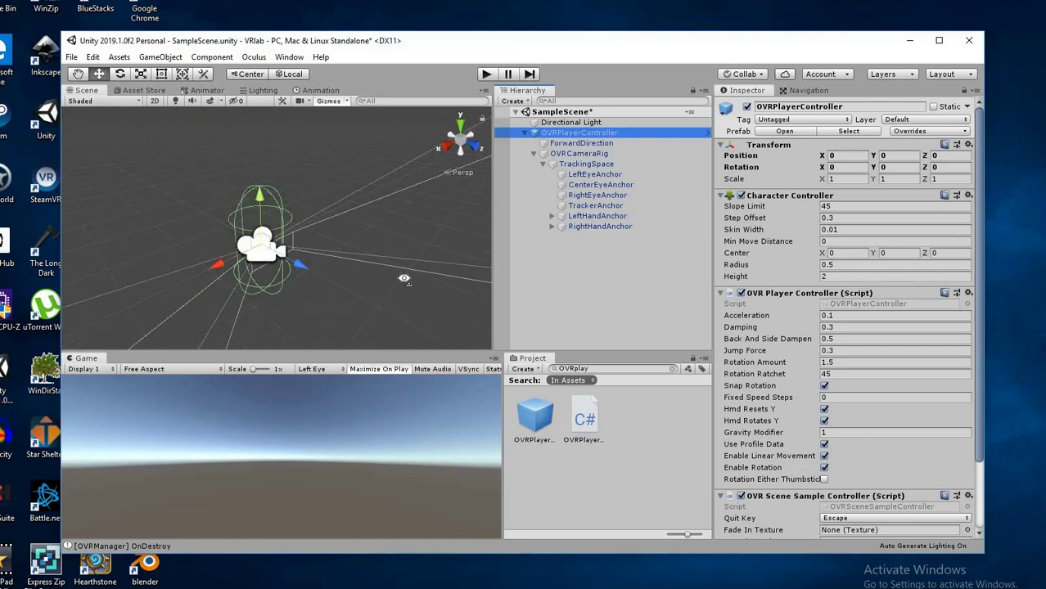
left_click_drag(337, 276, 392, 285, "alt")
key("f")
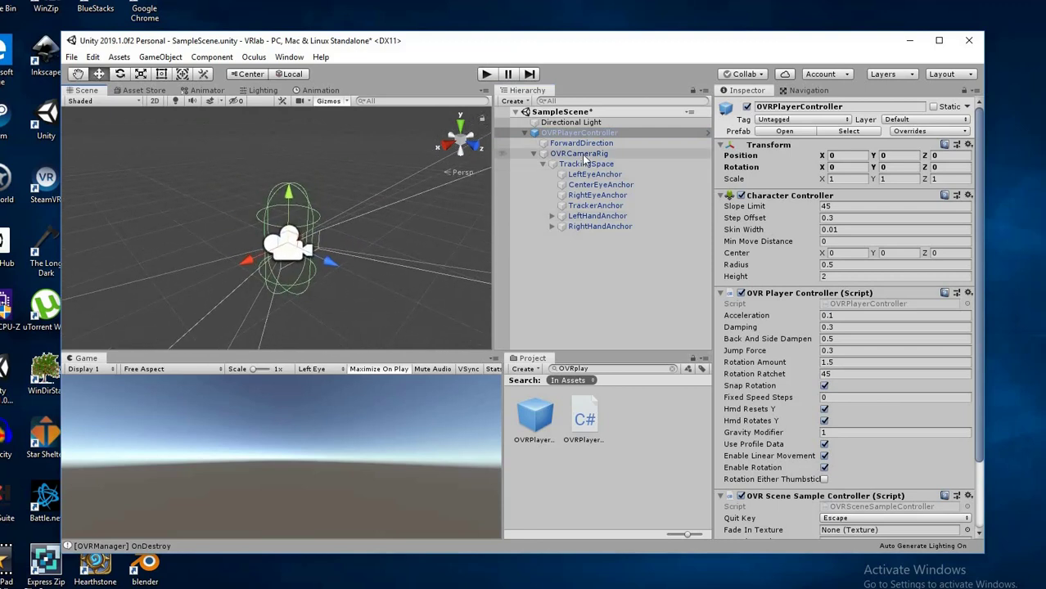
Set OVRCameraRig's OVR Manager Tracking Origin Type from Eye Level to Floor Level.
left_click(583, 154)
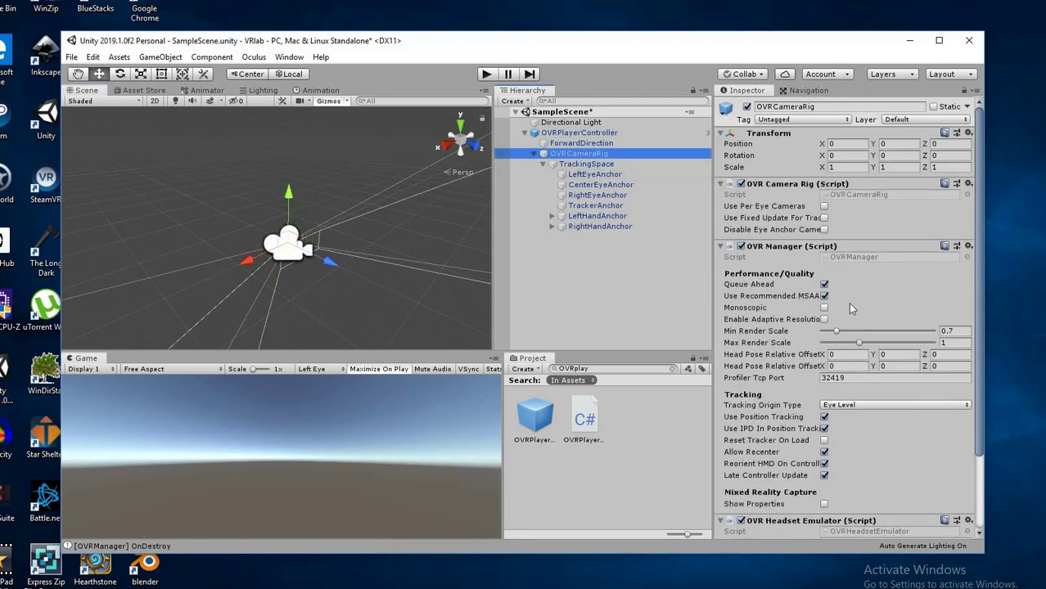
scroll(851, 308, "down", 3)
left_click(855, 318)
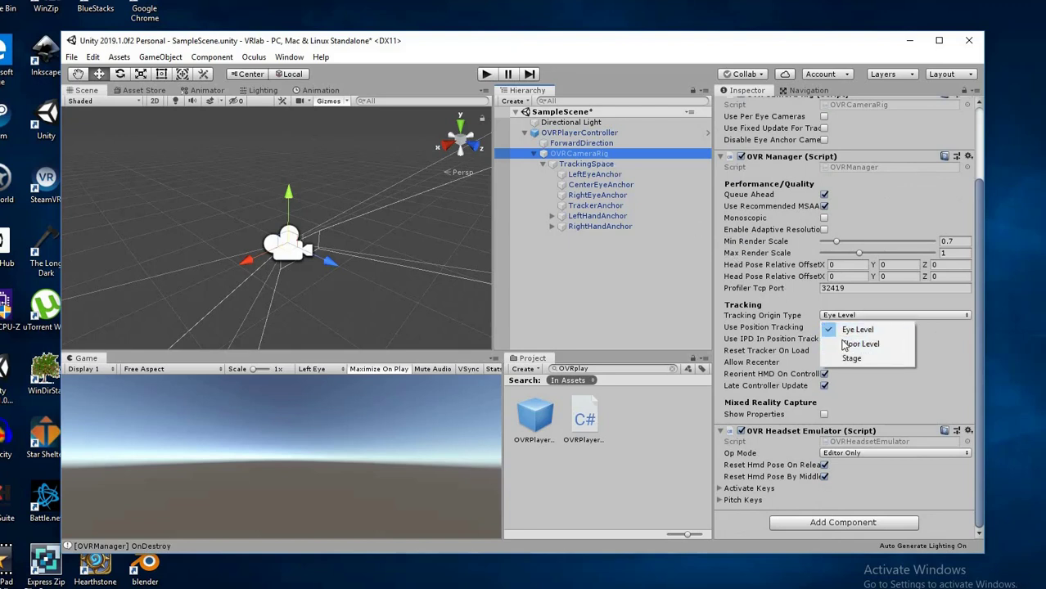
left_click(852, 345)
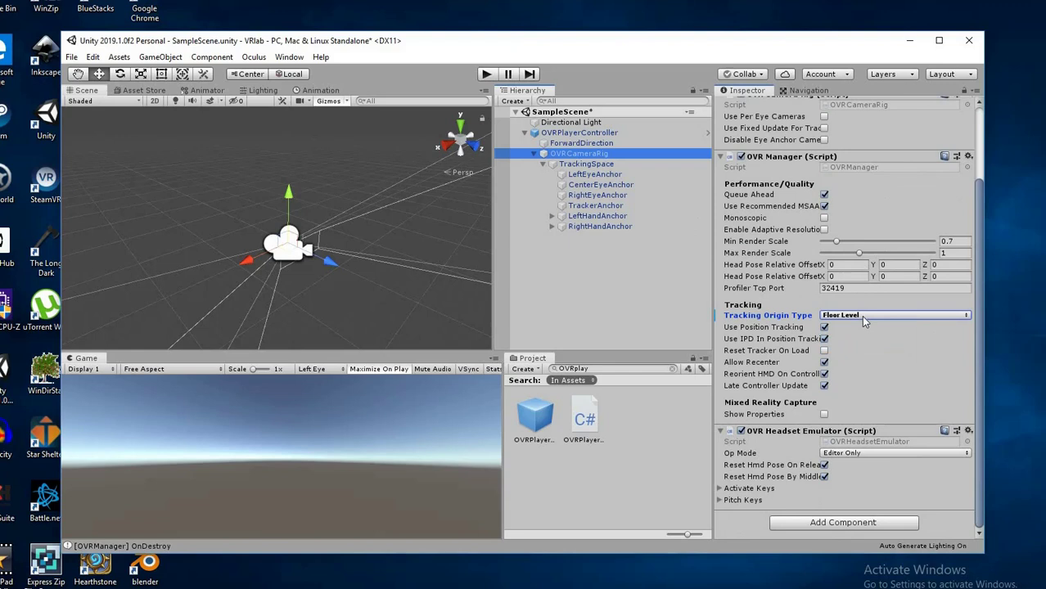
left_click(587, 164)
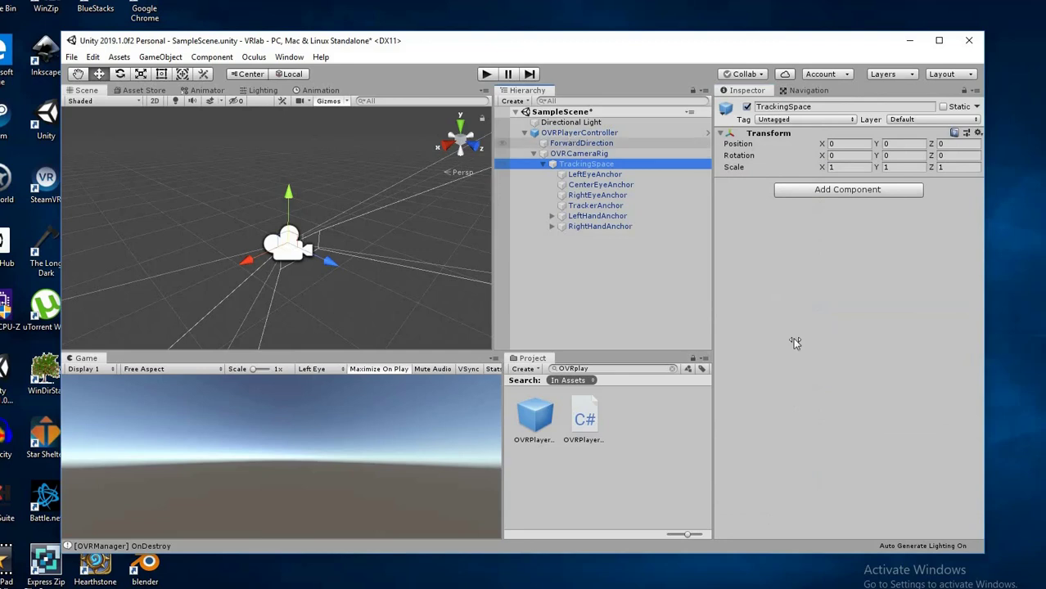
Add a Character Camera Constraint component to OVRPlayerController.
left_click(579, 132)
scroll(851, 515, "down", 3)
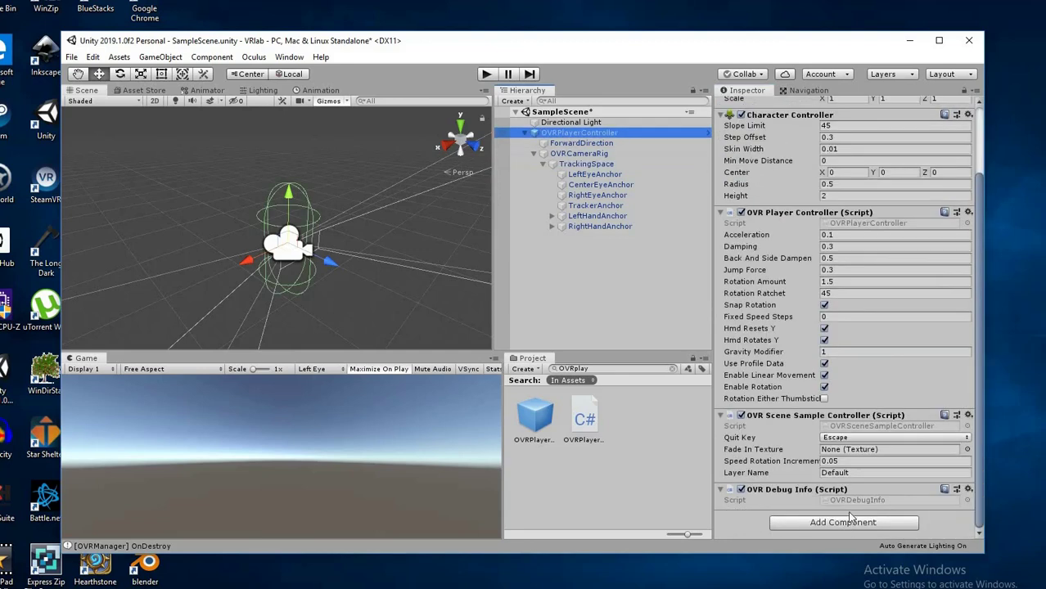
left_click(851, 519)
type("chara")
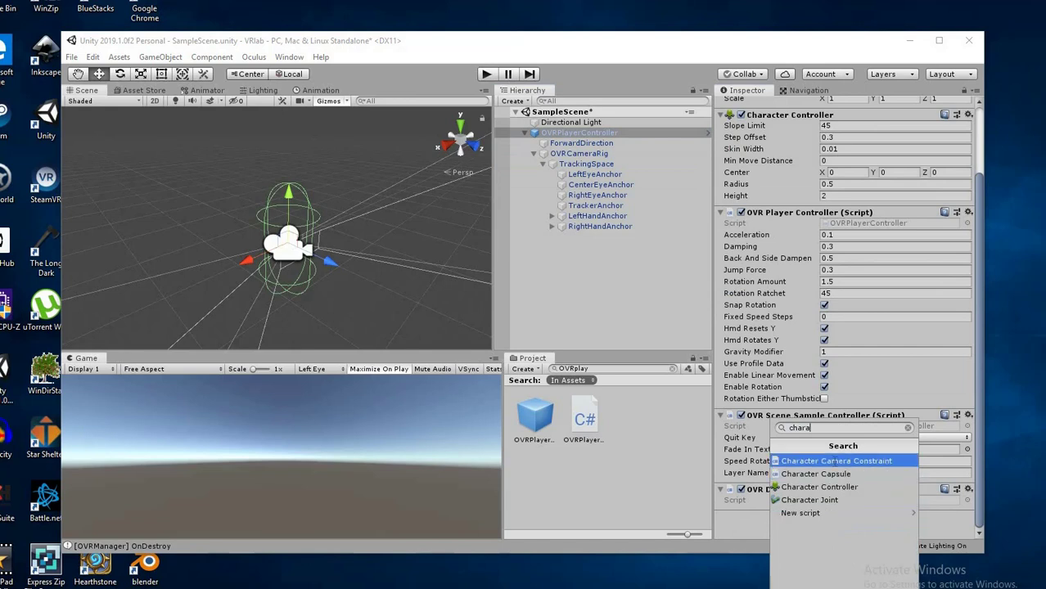
left_click(834, 460)
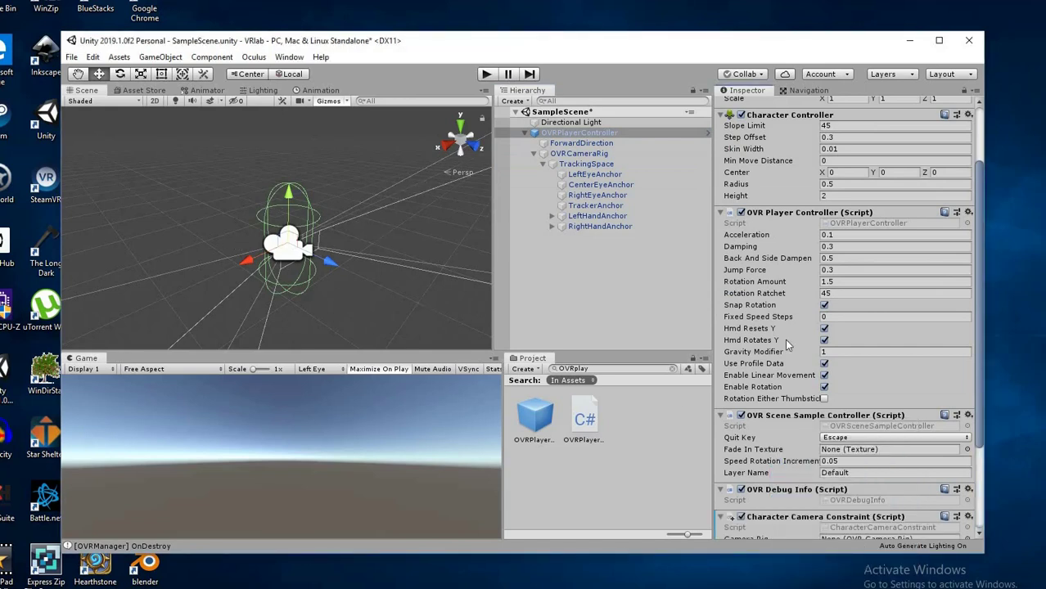
Assign OVRCameraRig as the constraint's Camera Rig and clear the Project search.
scroll(831, 420, "down", 5)
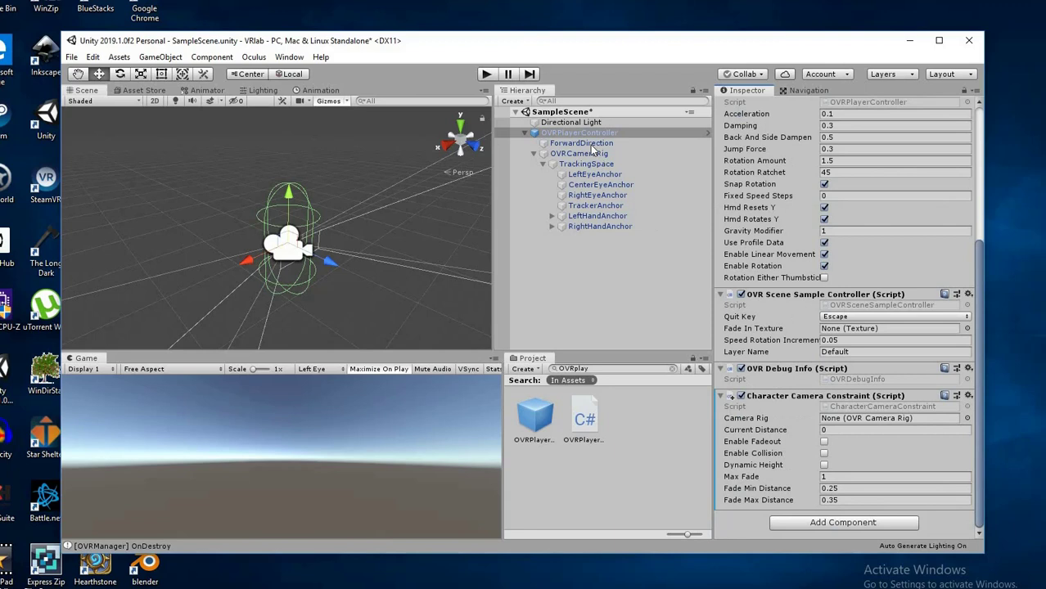
left_click_drag(588, 158, 859, 423)
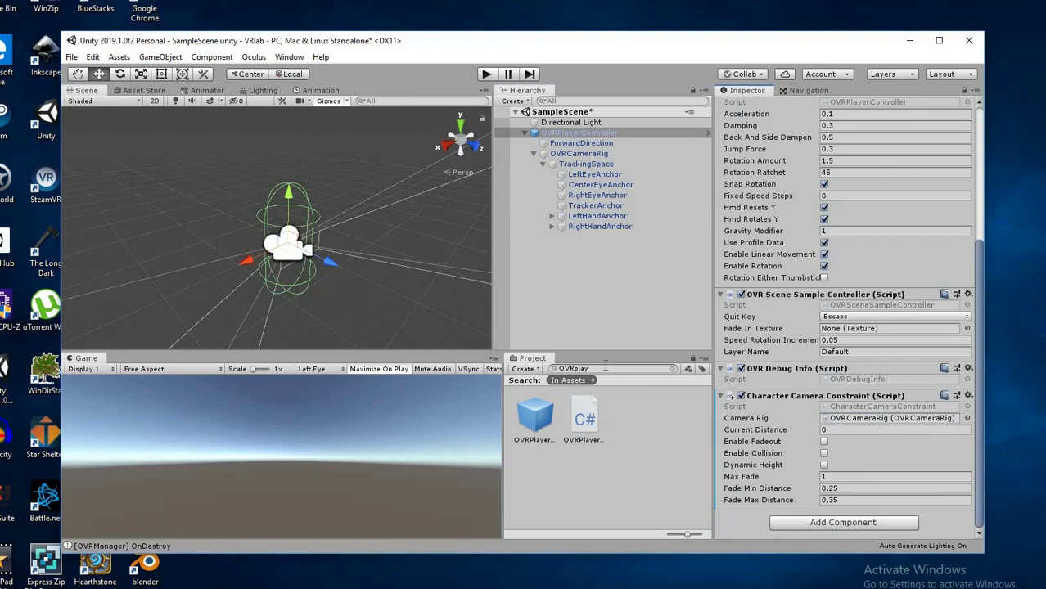
left_click(511, 362)
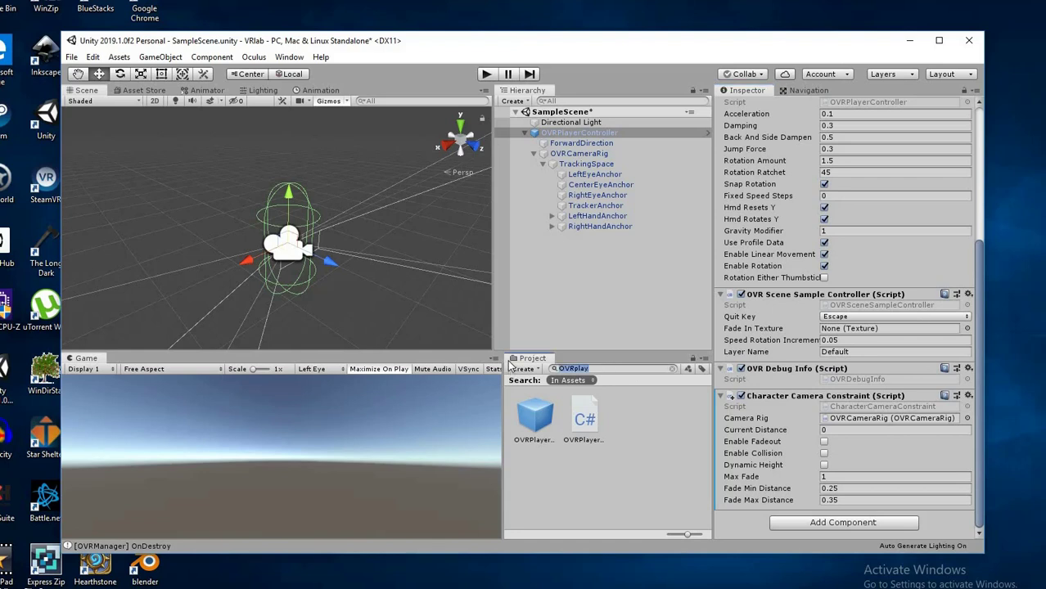
key("BackSpace")
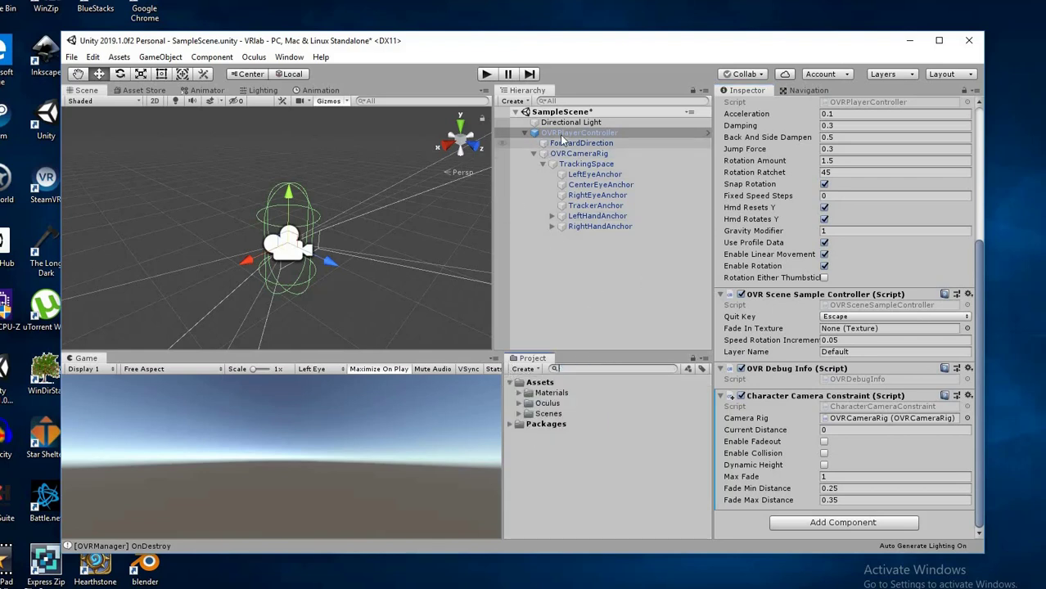
left_click(577, 133)
scroll(777, 245, "up", 5)
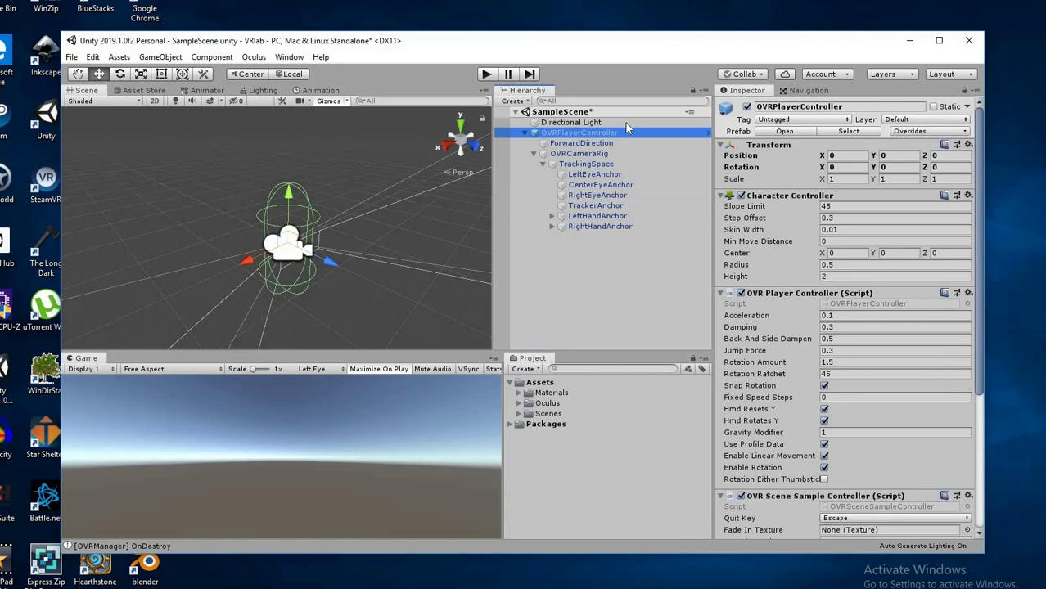
Create a 3D Plane and set its position to 0, 0, 0.
left_click(516, 101)
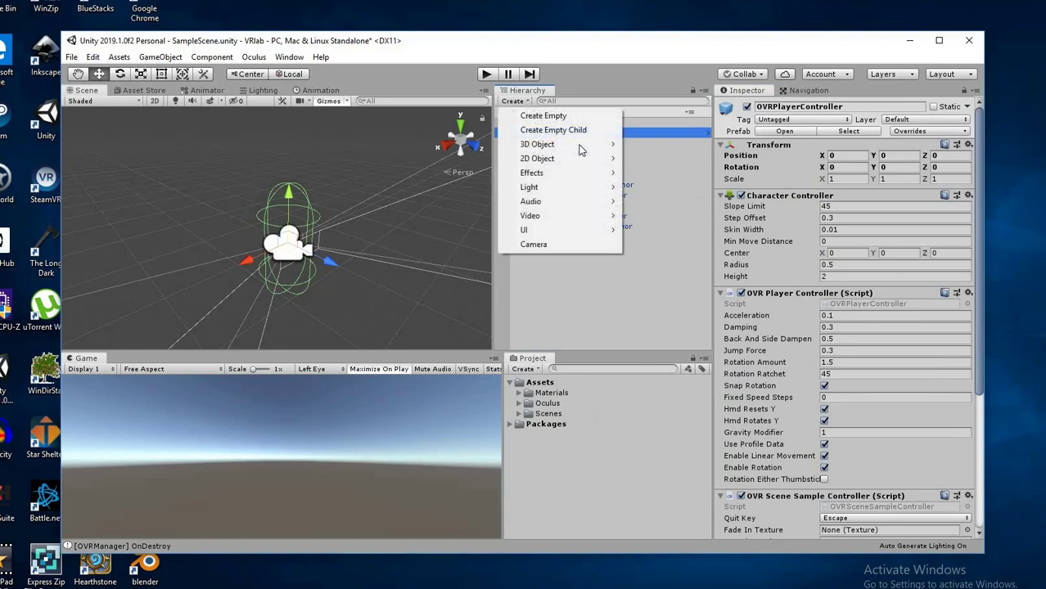
mouse_move(590, 145)
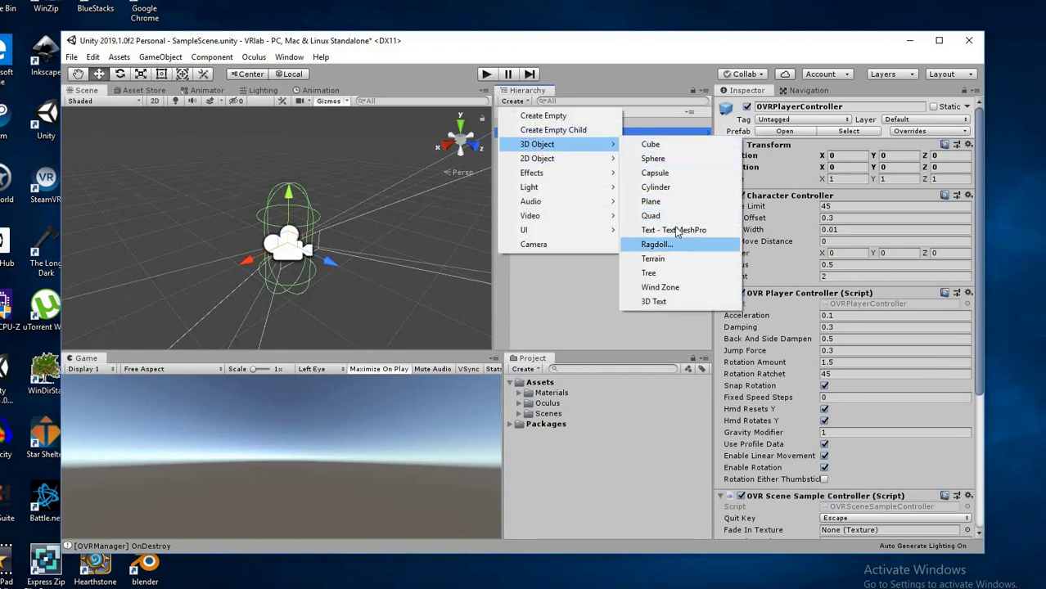
left_click(651, 202)
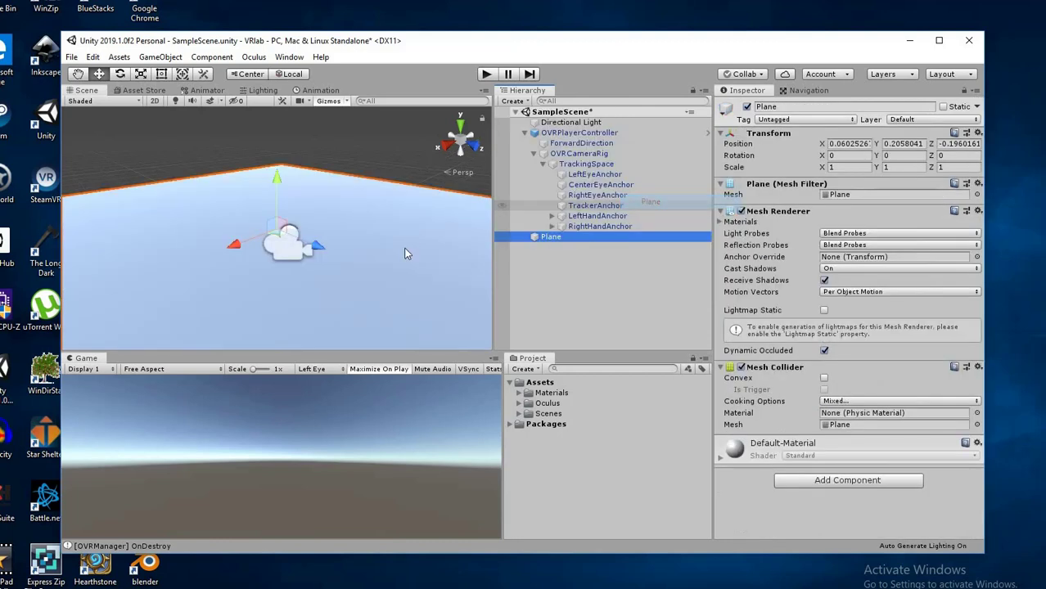
left_click(851, 143)
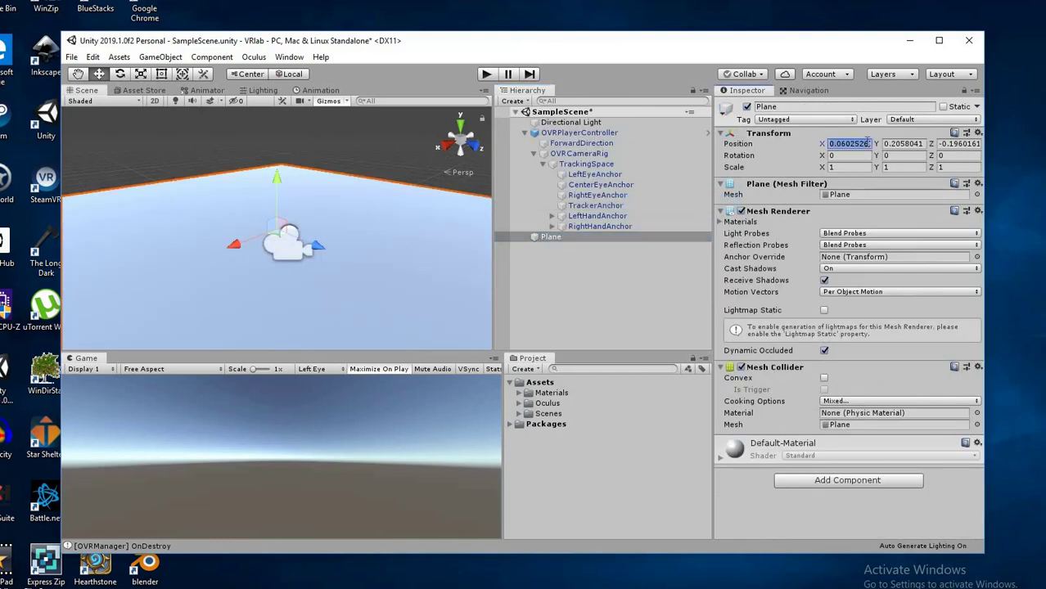
type("0")
key("Tab")
type("0")
key("Tab")
type("0")
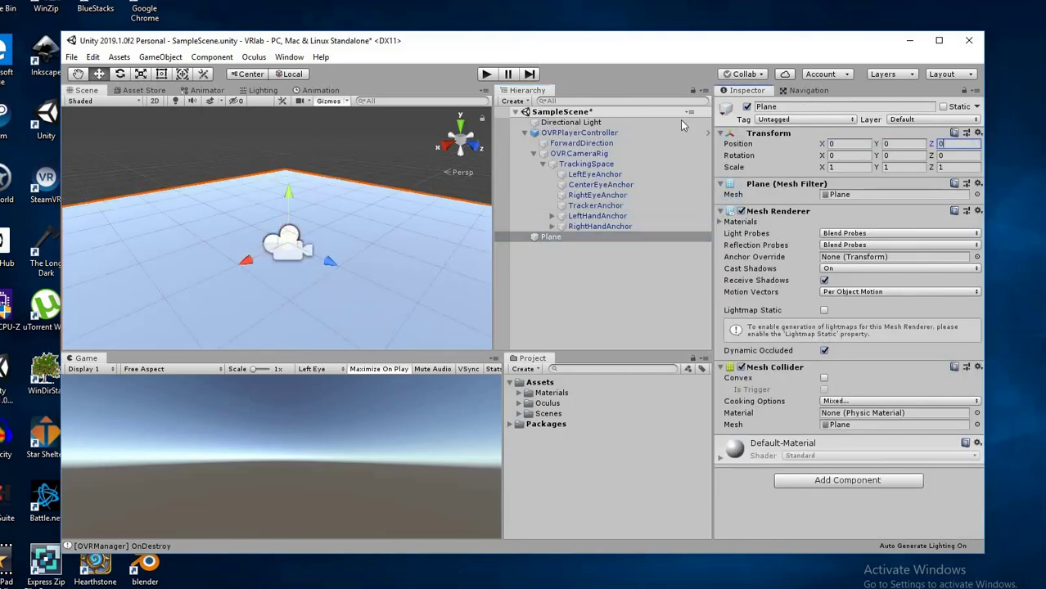
Raise the OVRPlayerController to Position Y 1.
left_click(579, 132)
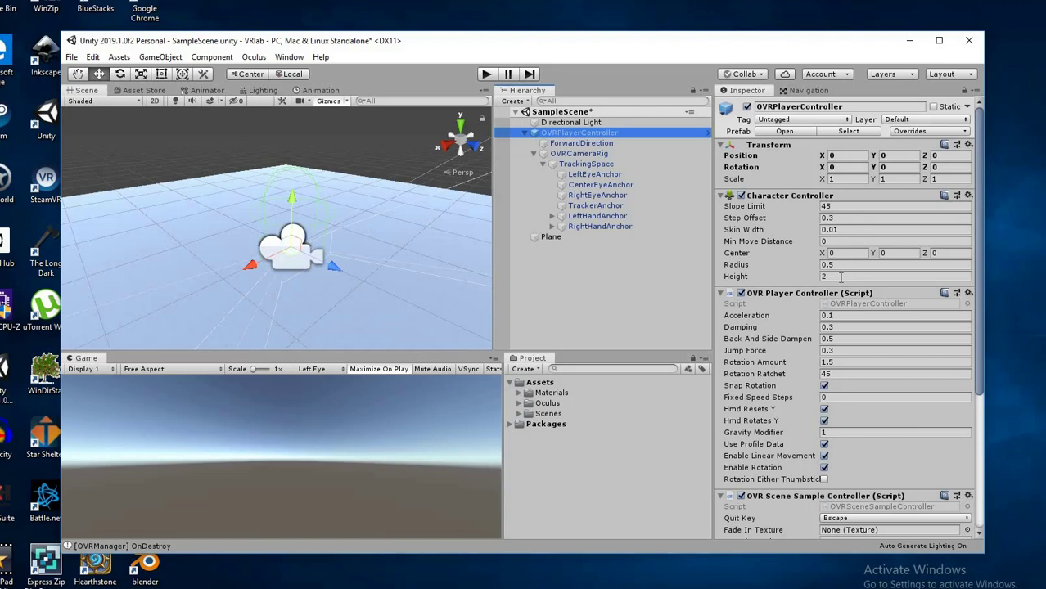
left_click(897, 156)
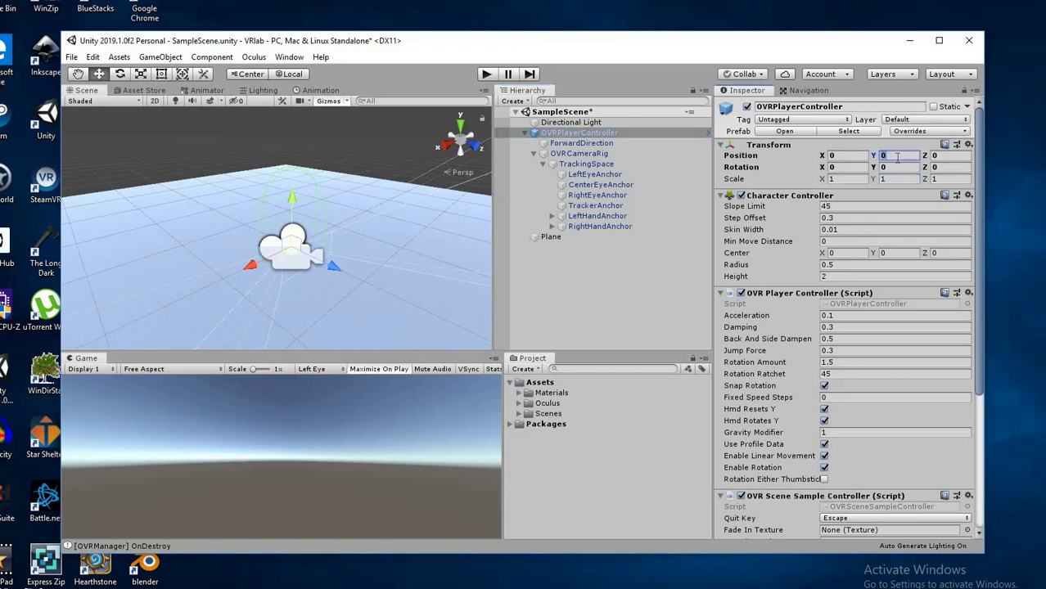
type("1")
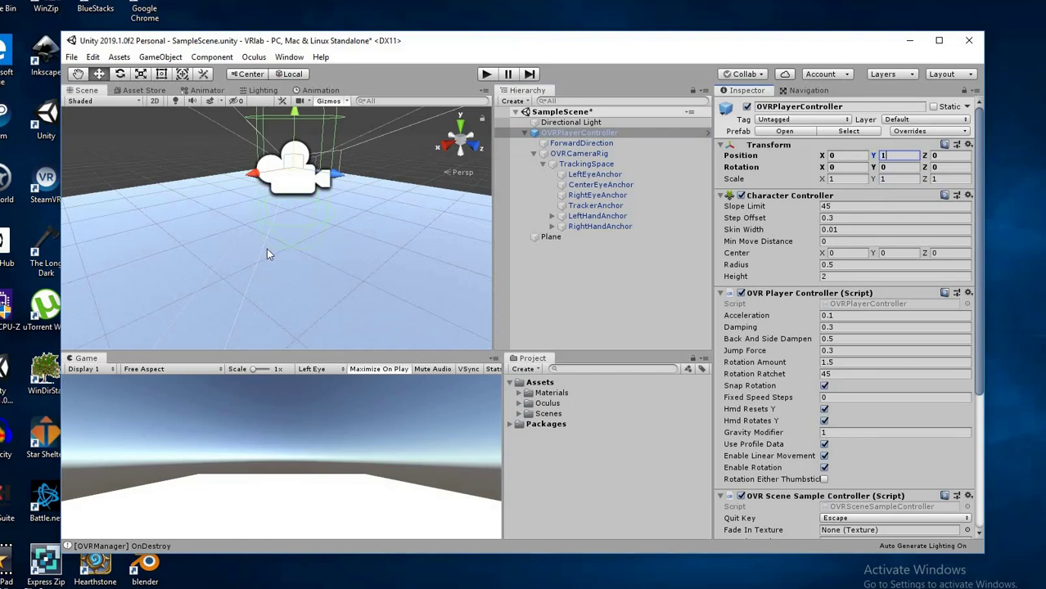
scroll(277, 245, "down", 4)
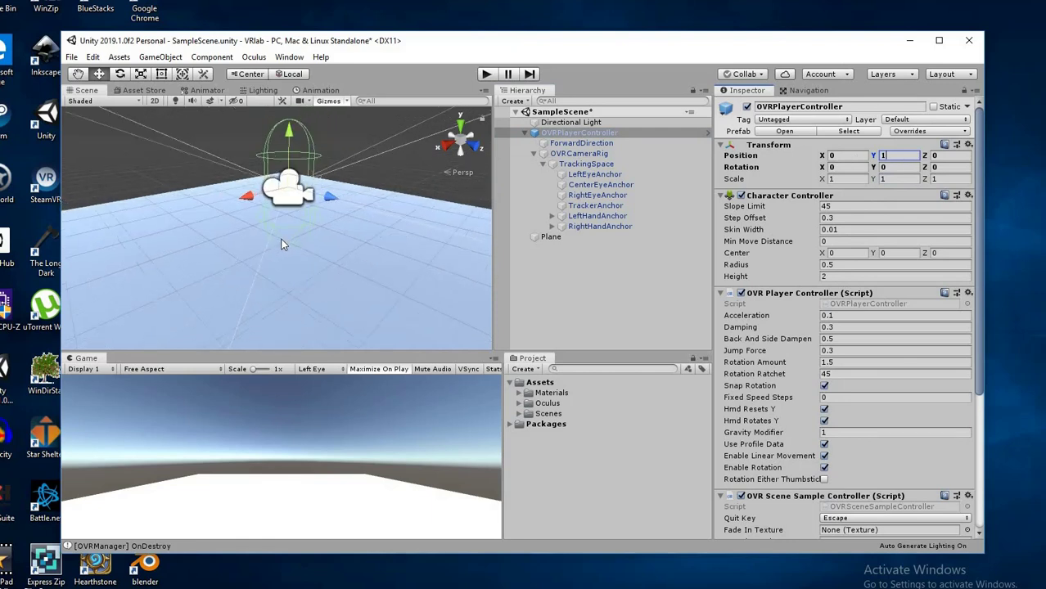
Set the Plane's Transform Scale to X 10, Y 1, Z 10.
left_click(581, 237)
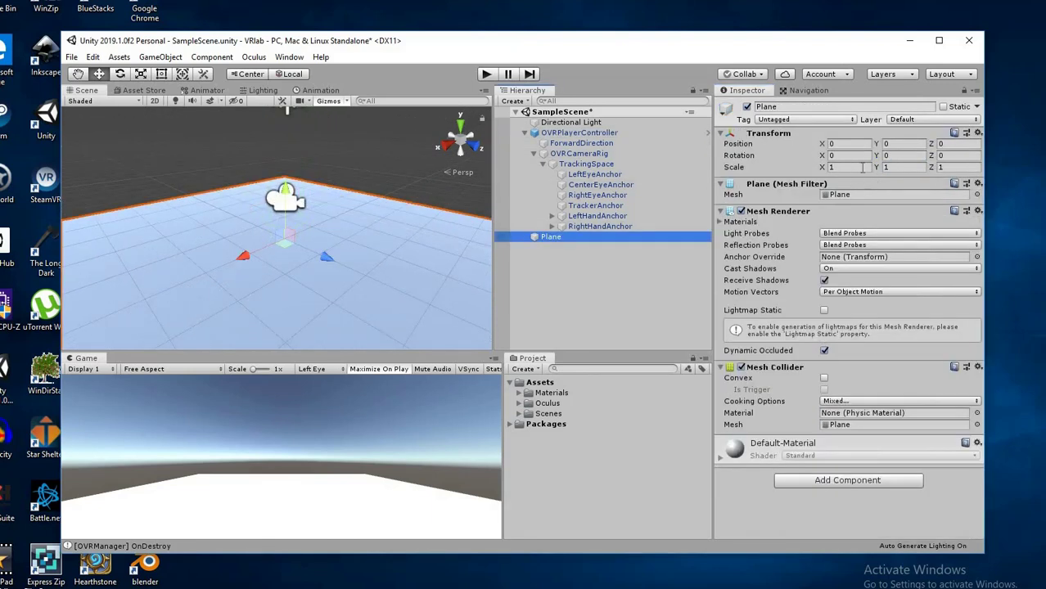
left_click(863, 167)
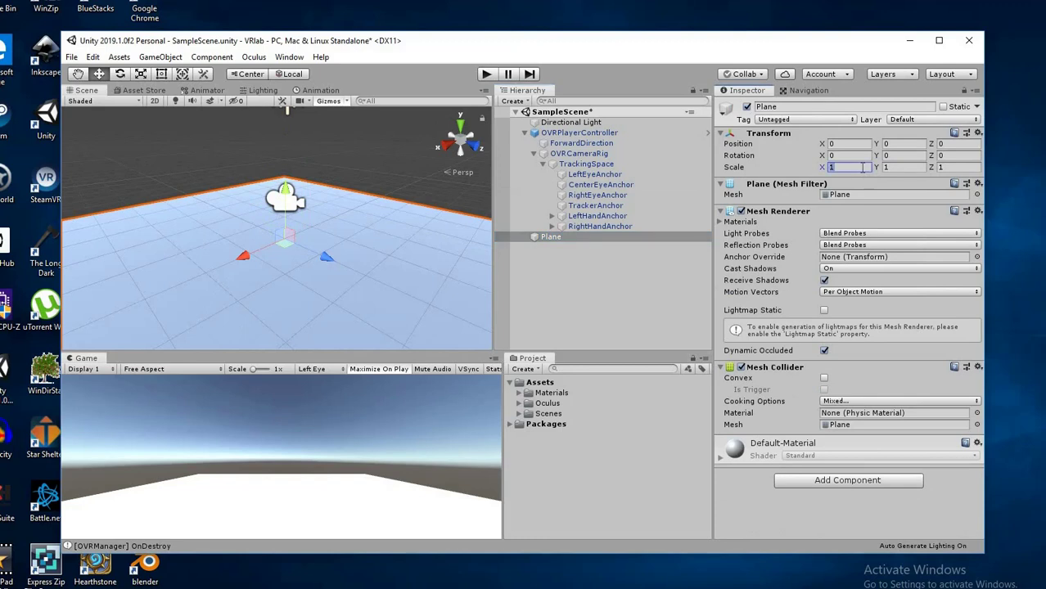
type("10")
key("Tab")
key("Tab")
type("10")
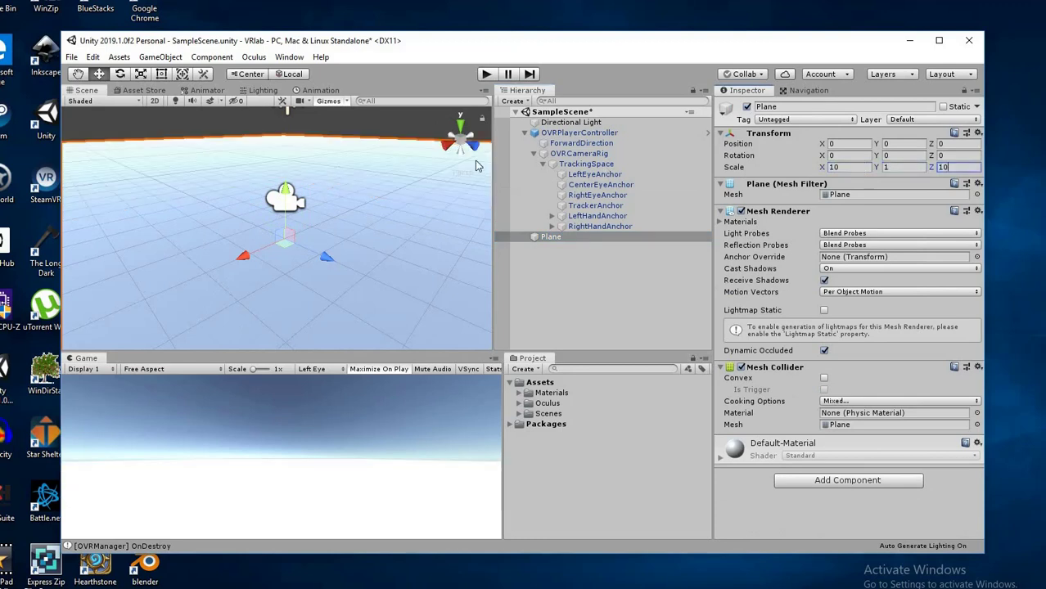
scroll(384, 183, "down", 4)
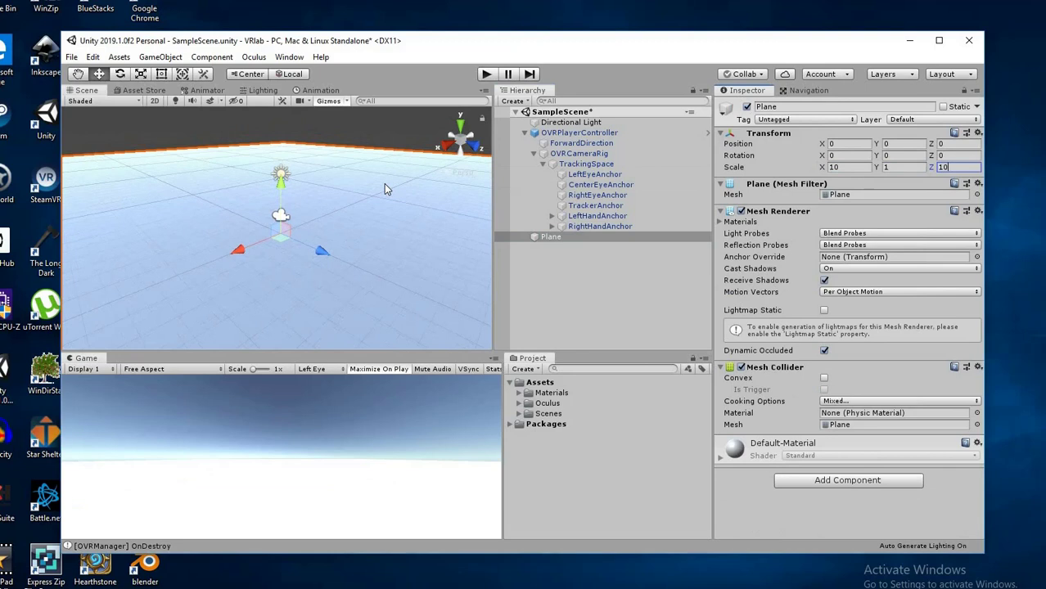
scroll(383, 184, "down", 4)
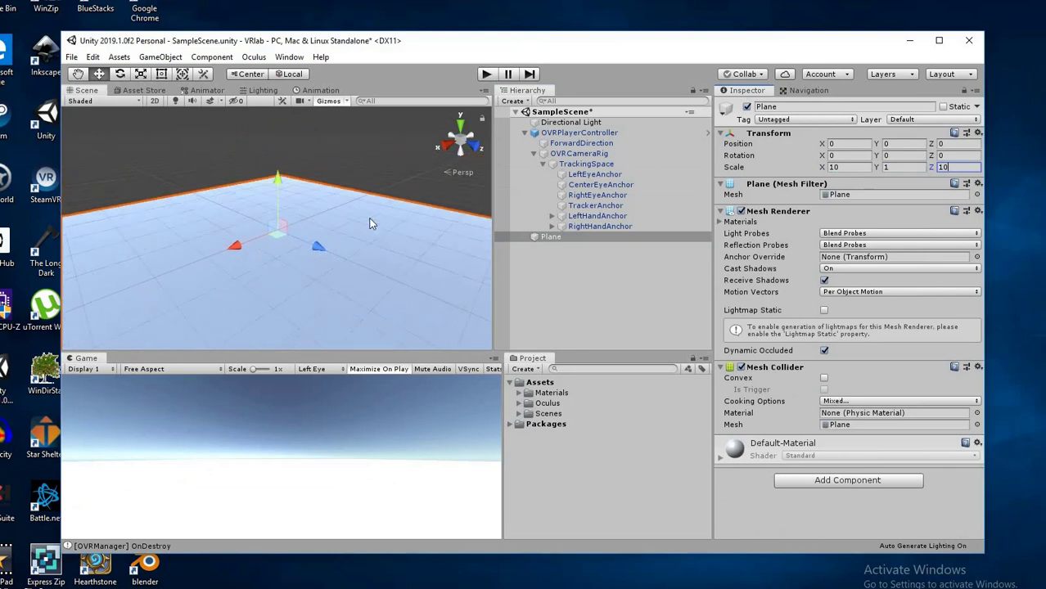
scroll(369, 223, "up", 6)
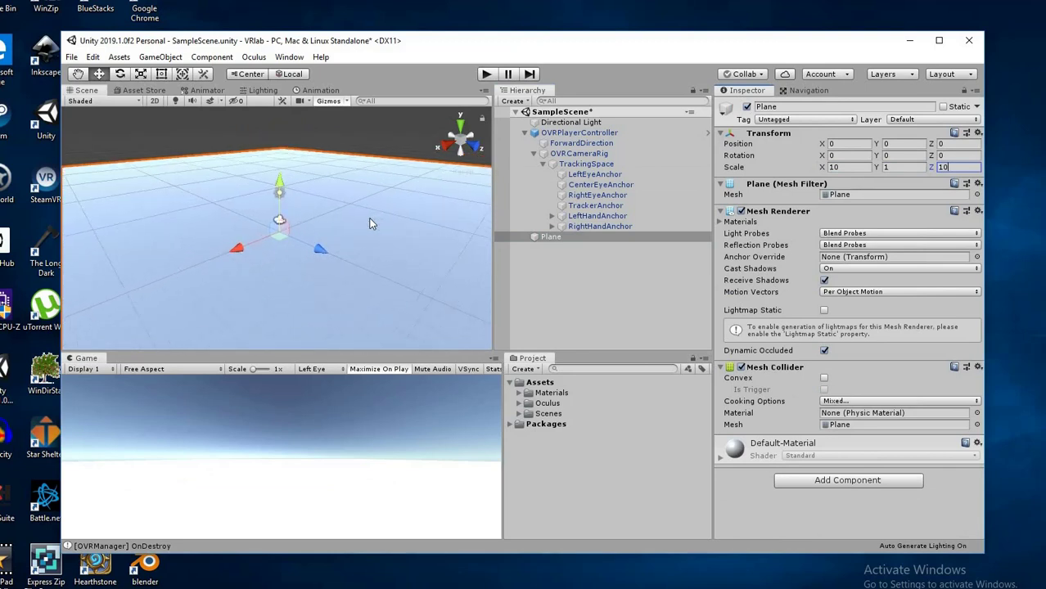
scroll(369, 220, "up", 5)
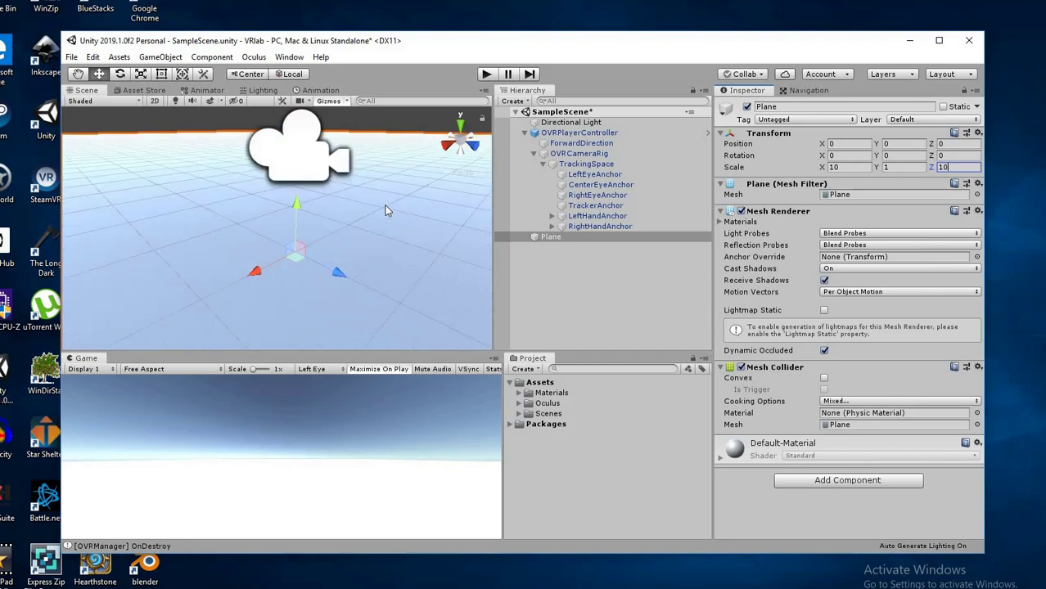
scroll(387, 211, "down", 3)
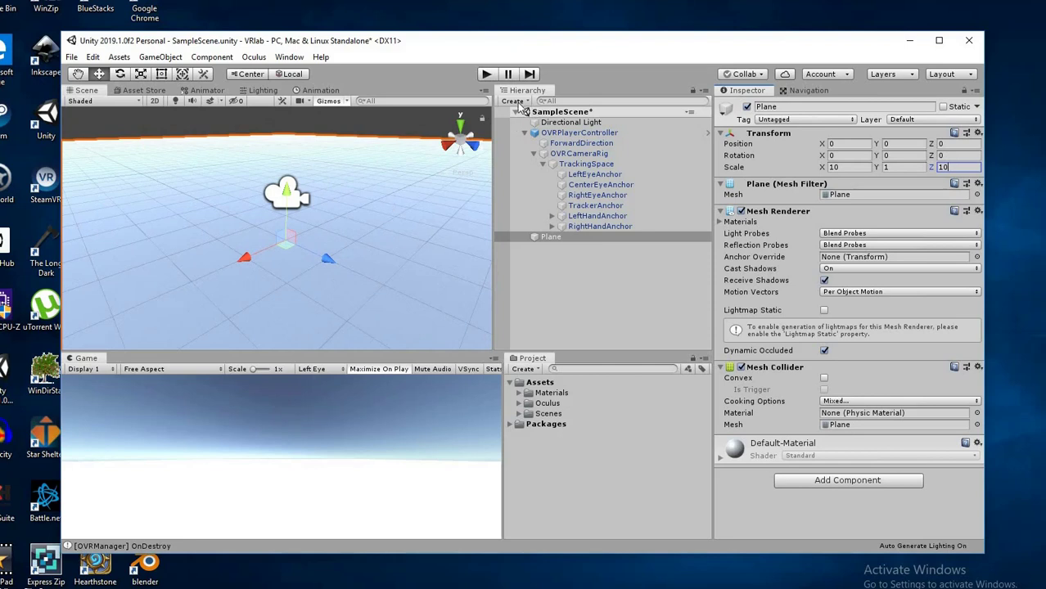
Add a 3D Cube and set its position to 0, 0, 0.
left_click(515, 102)
mouse_move(586, 145)
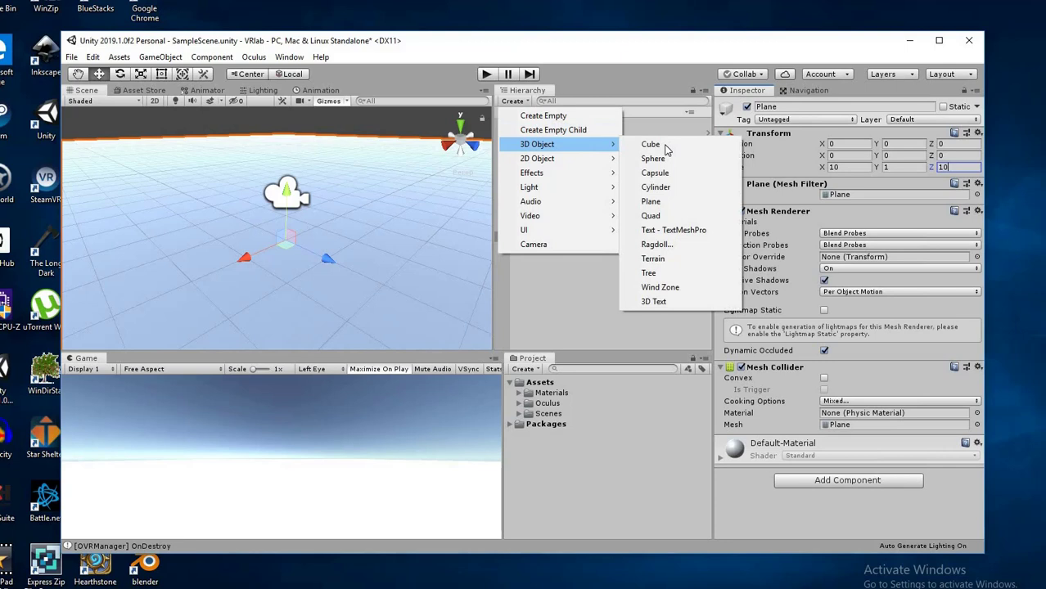
left_click(661, 150)
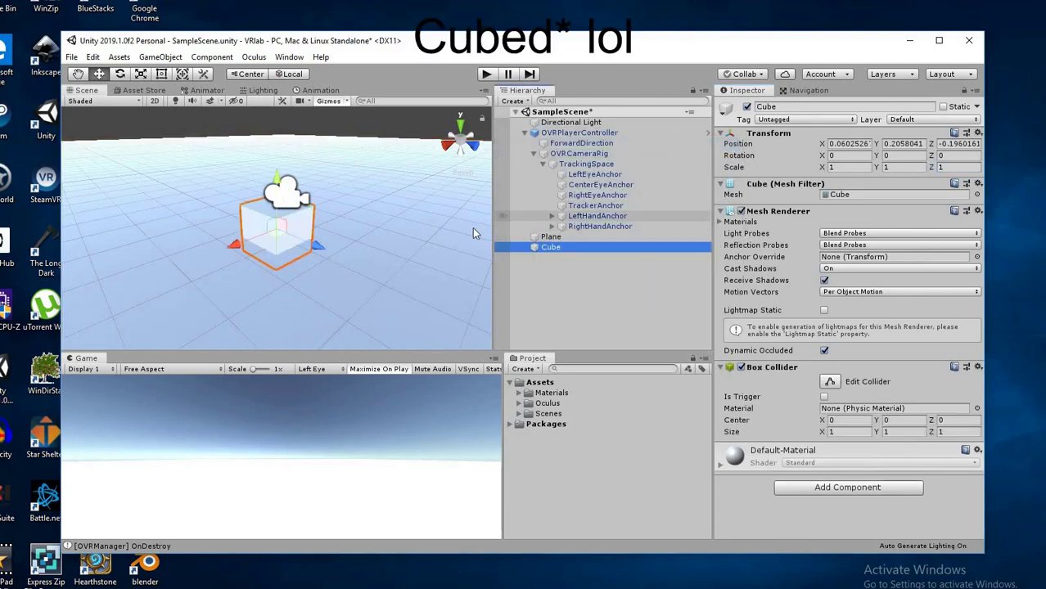
left_click(849, 144)
type("0")
key("Tab")
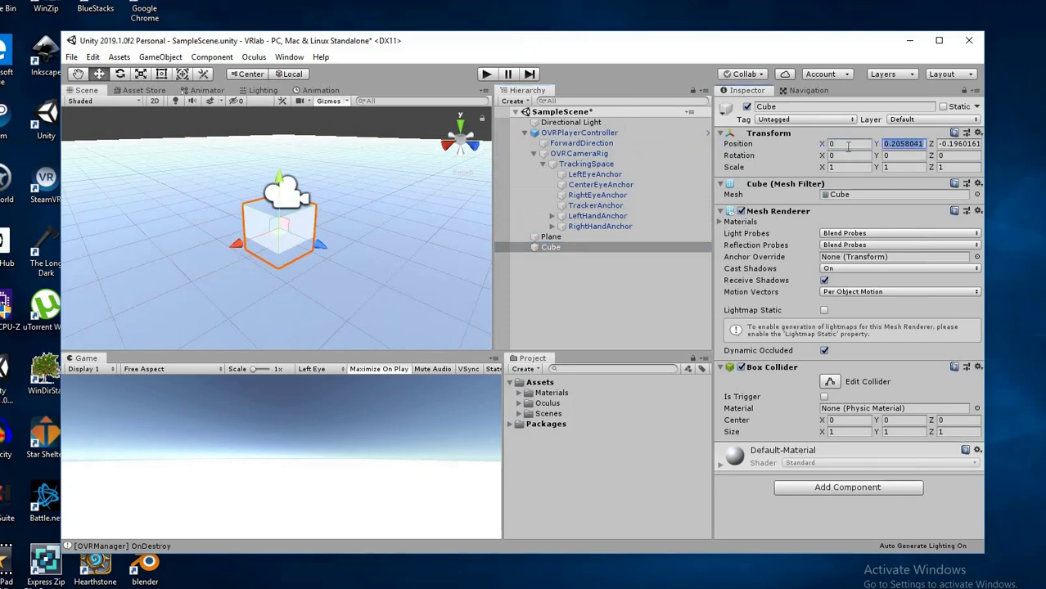
type("0")
key("Tab")
type("0")
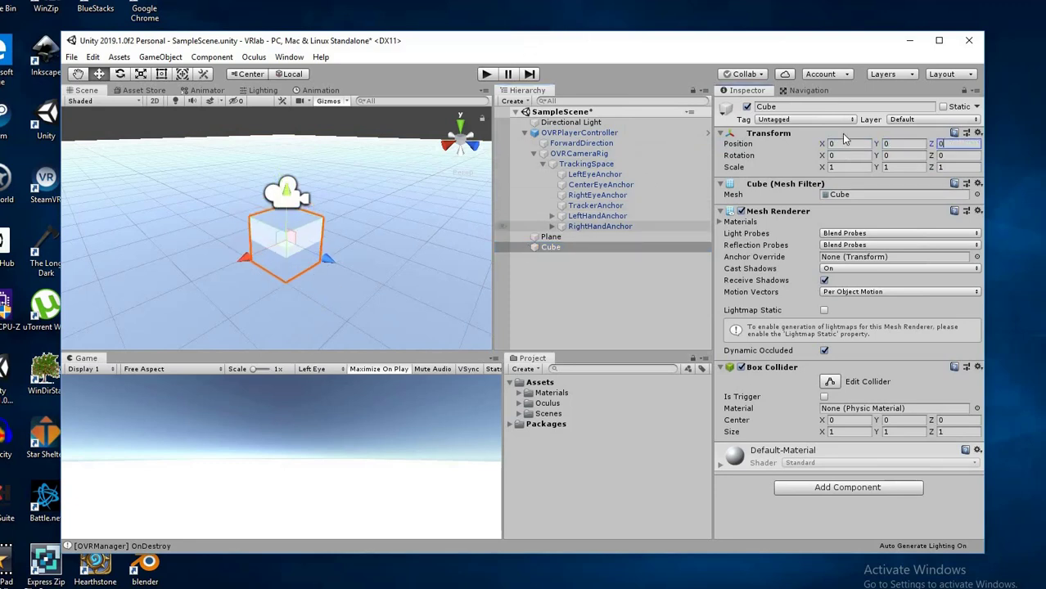
Lift the cube to Y 0.5 and move it forward to Z 2.33.
left_click(904, 143)
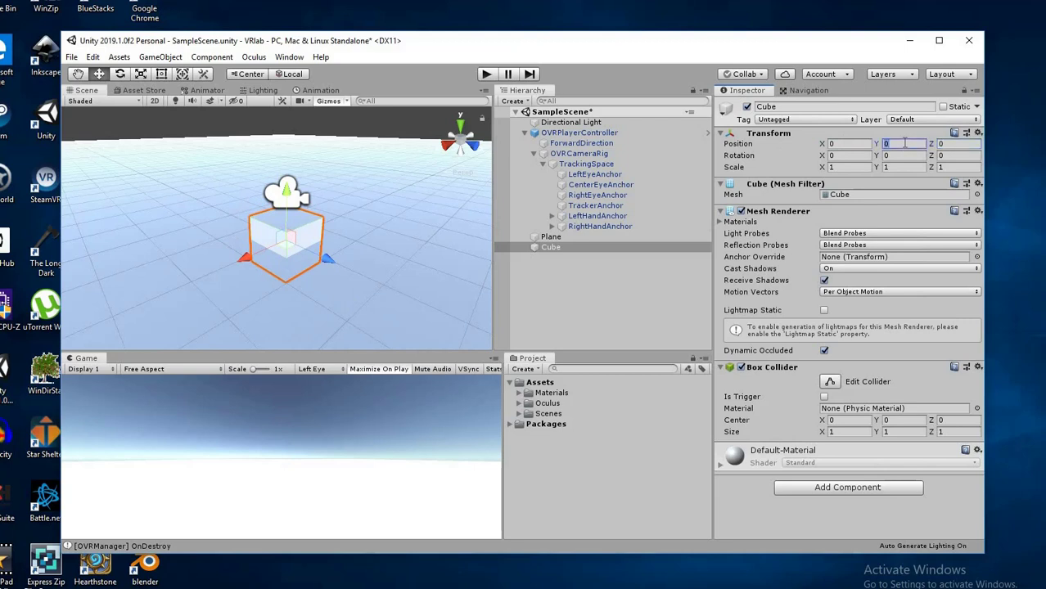
type(".5")
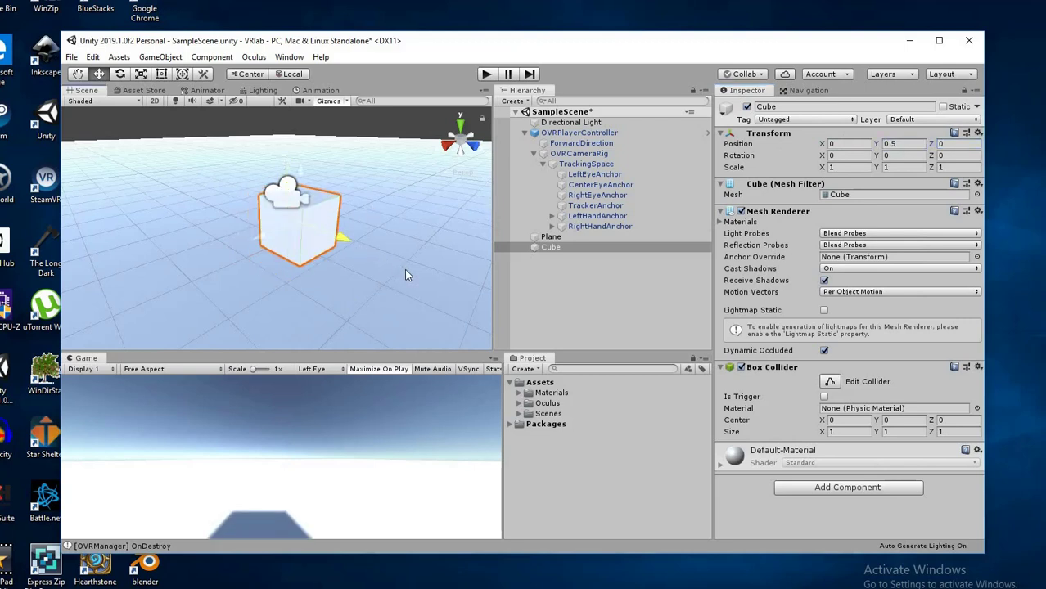
left_click_drag(328, 232, 532, 425)
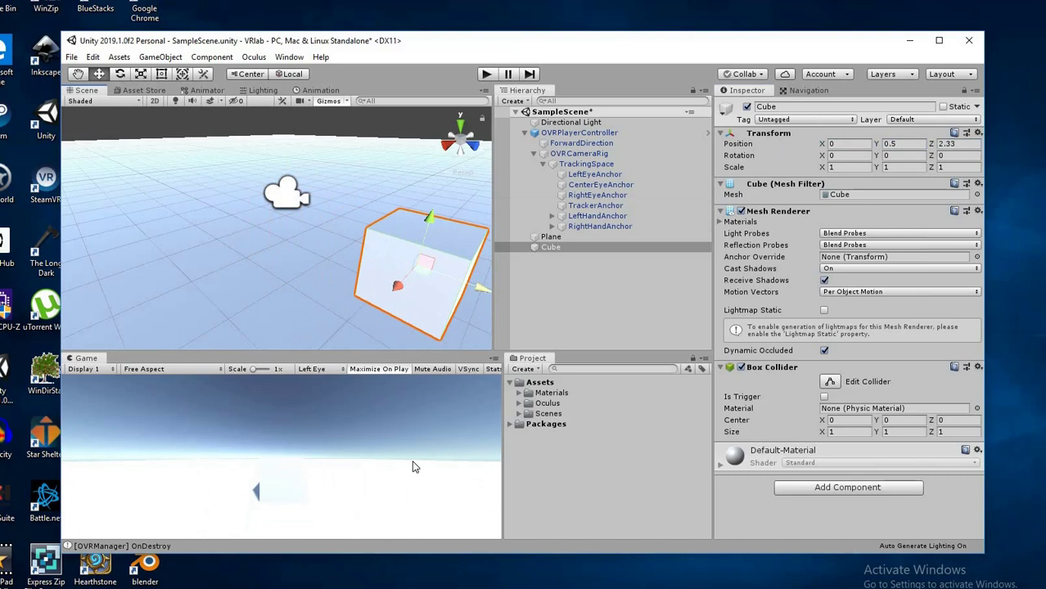
Apply the Concrete material to the floor plane and tint its colour slightly redder.
left_click(518, 394)
left_click_drag(559, 407, 560, 239)
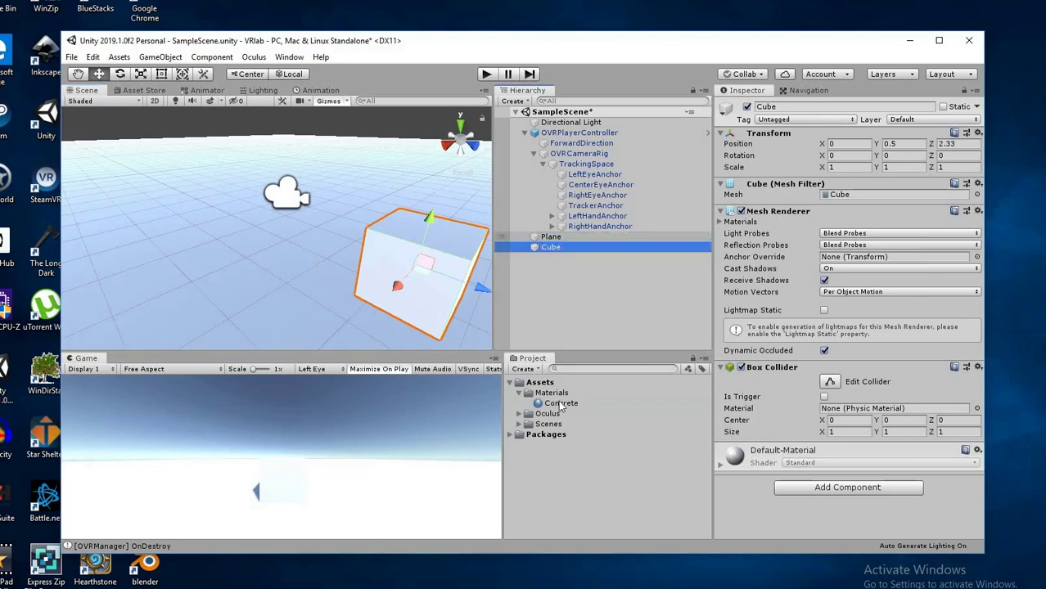
left_click(560, 403)
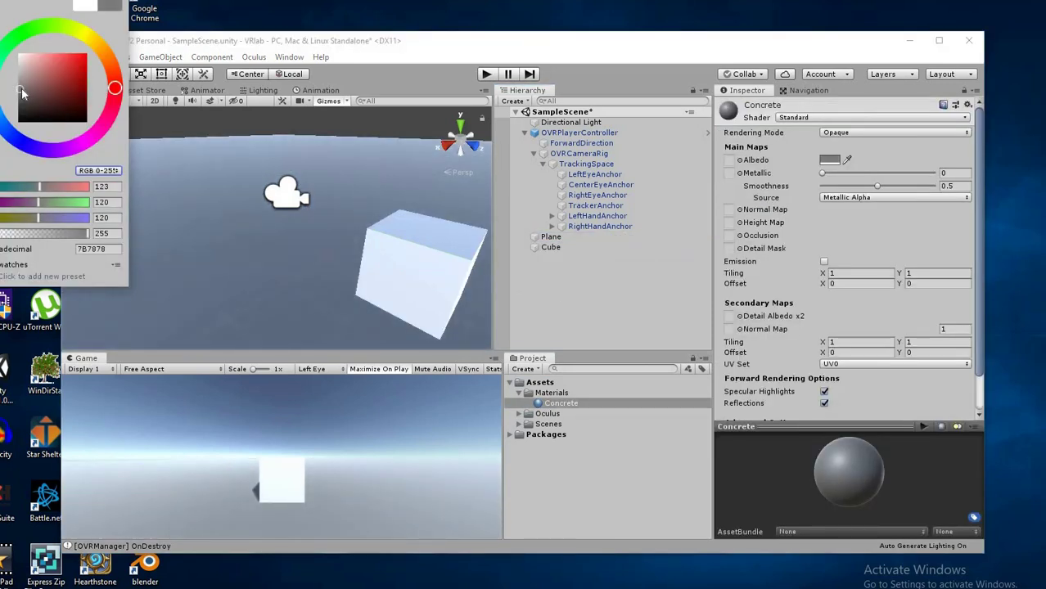
left_click_drag(22, 92, 22, 93)
left_click(554, 401)
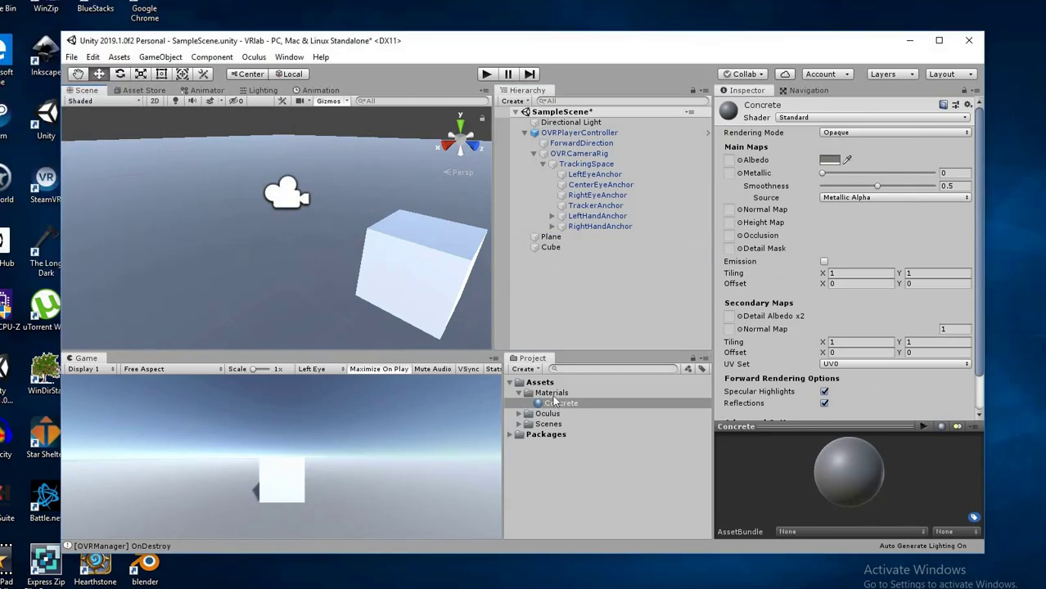
Create a new material named Purple in the Materials folder.
left_click(540, 393)
left_click(524, 370)
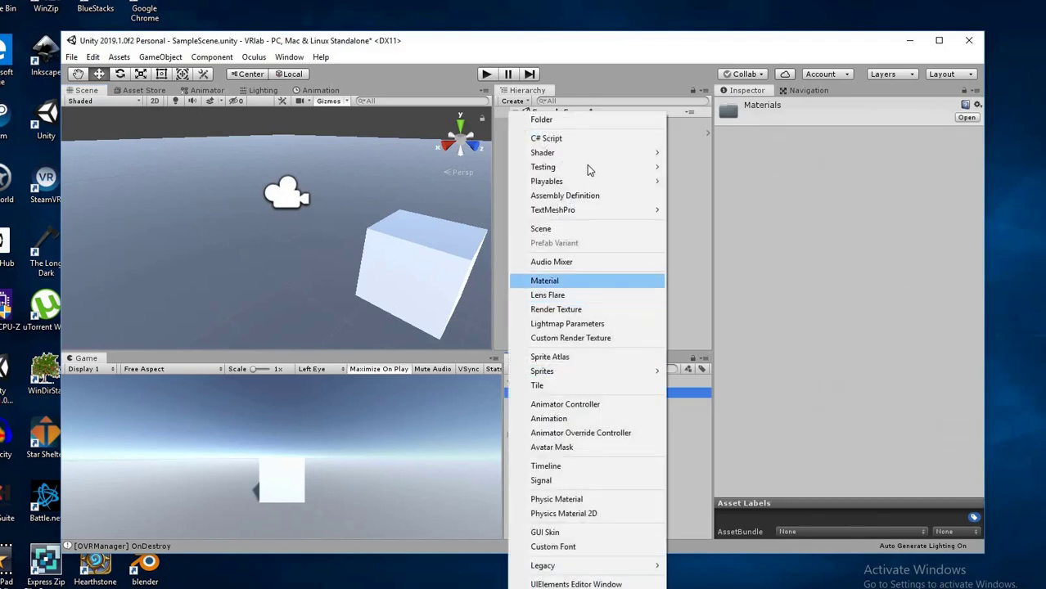
left_click(596, 281)
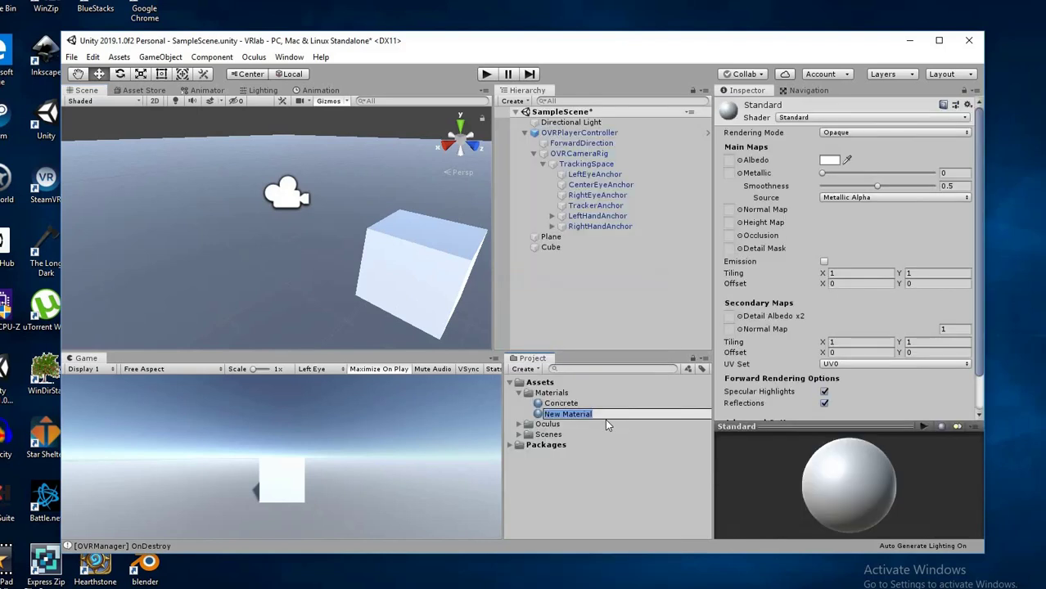
type("Purple")
key("Return")
Set Purple's albedo to a dark purple (8C00BA) and apply it to the Cube.
left_click(830, 258)
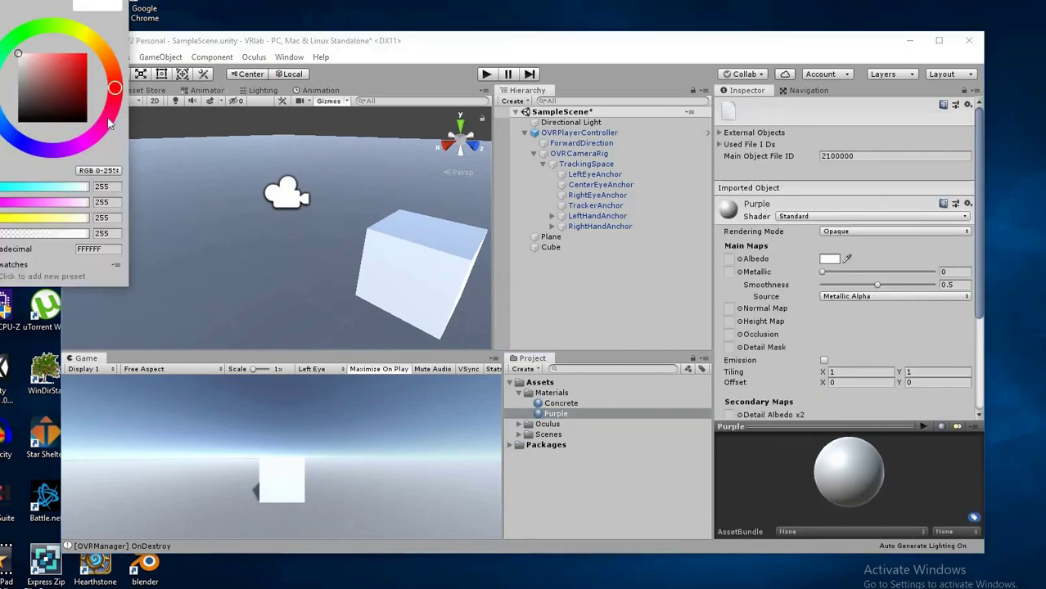
left_click(88, 146)
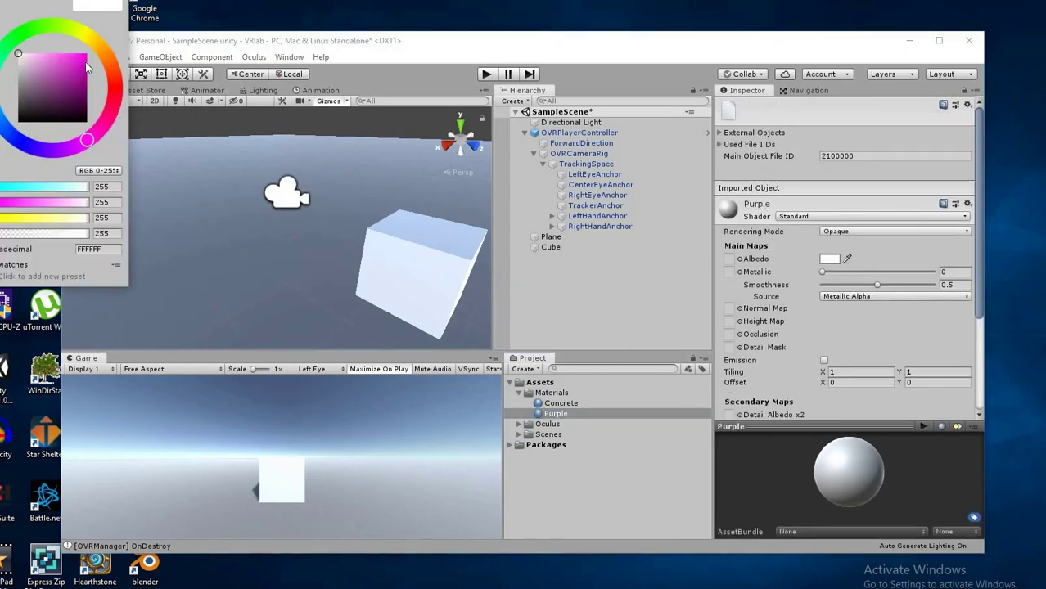
left_click(86, 59)
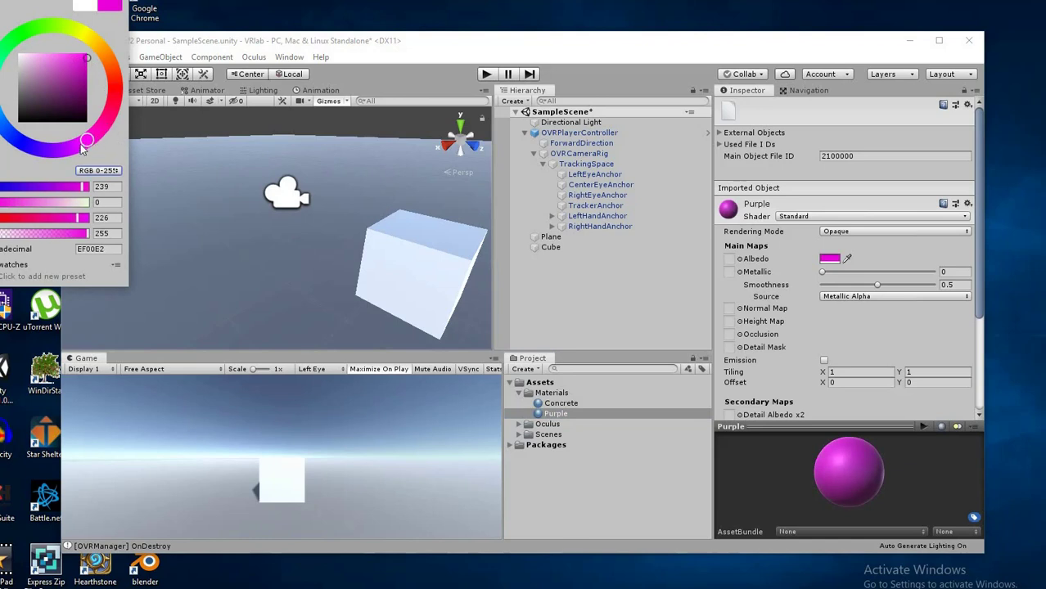
left_click_drag(79, 152, 70, 152)
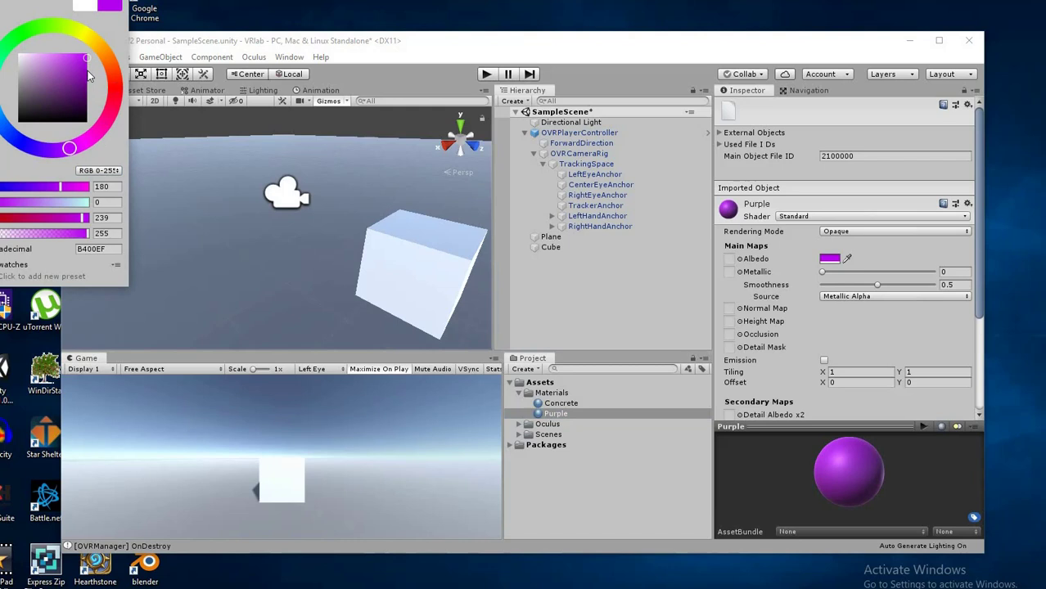
left_click_drag(90, 77, 86, 72)
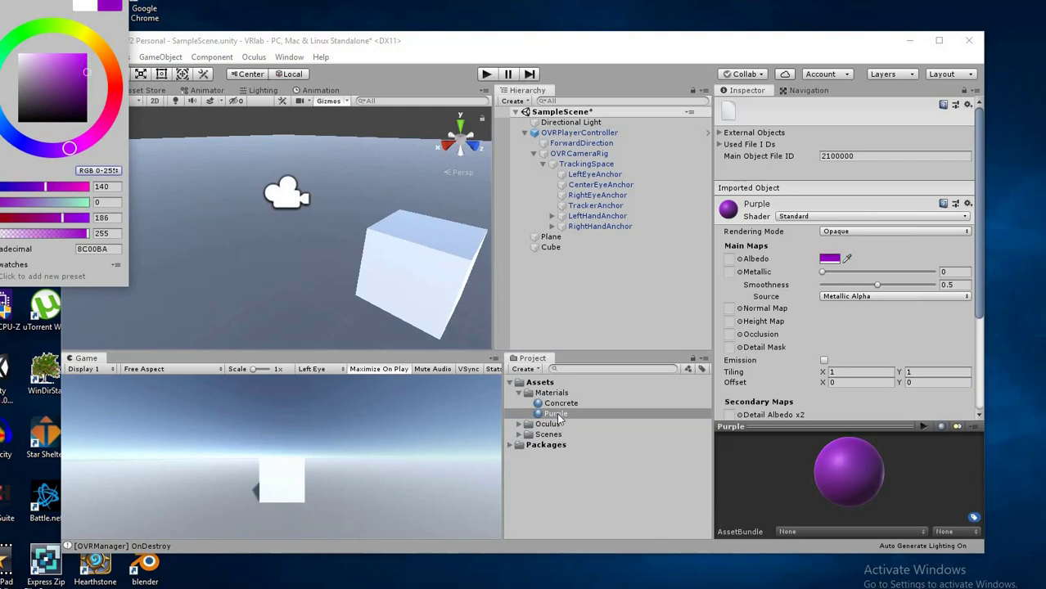
left_click_drag(448, 302, 416, 270)
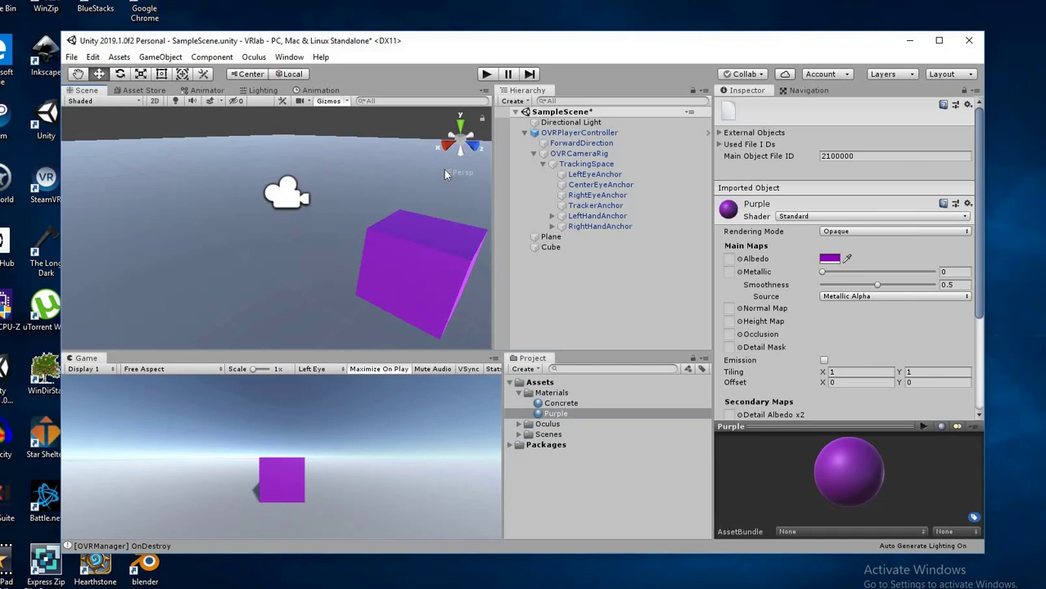
left_click(485, 75)
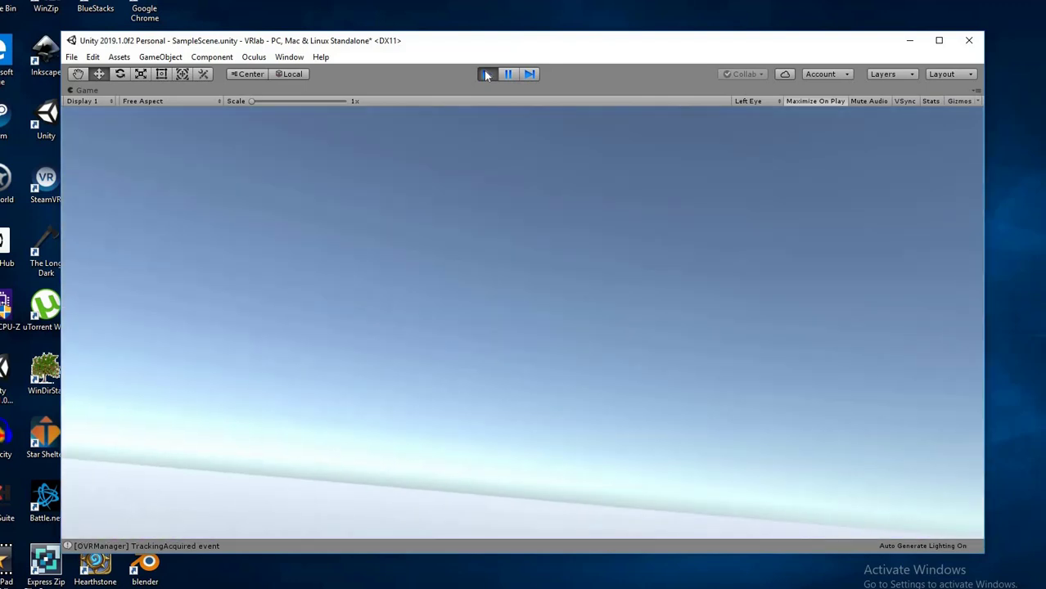
left_click(486, 75)
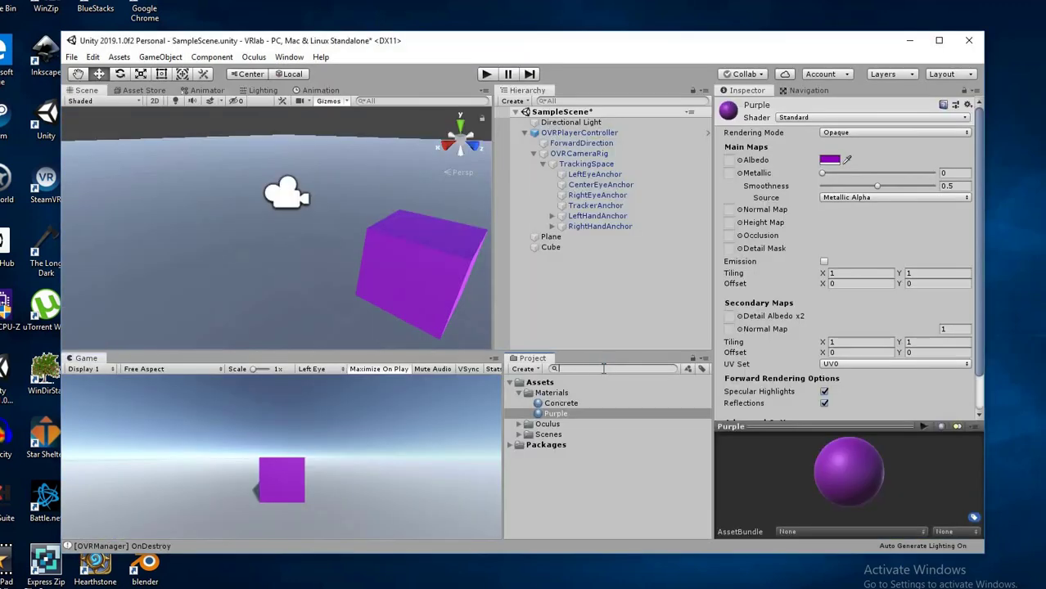
Search the assets for 'Costum' and add the CustomHandLeft and CustomHandRight prefabs to the scene.
left_click(604, 369)
type("Costu")
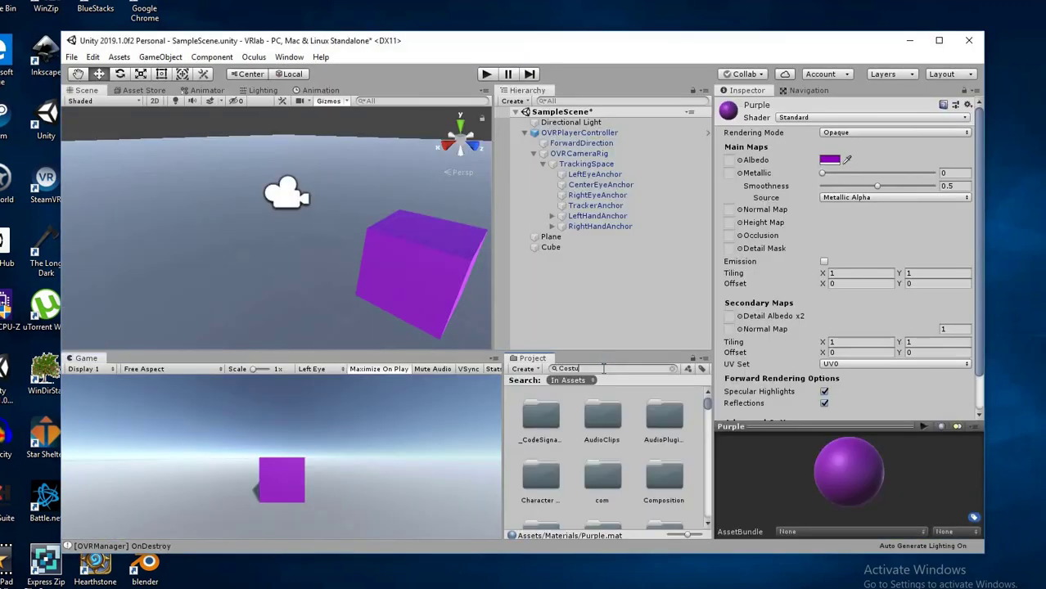
type("m")
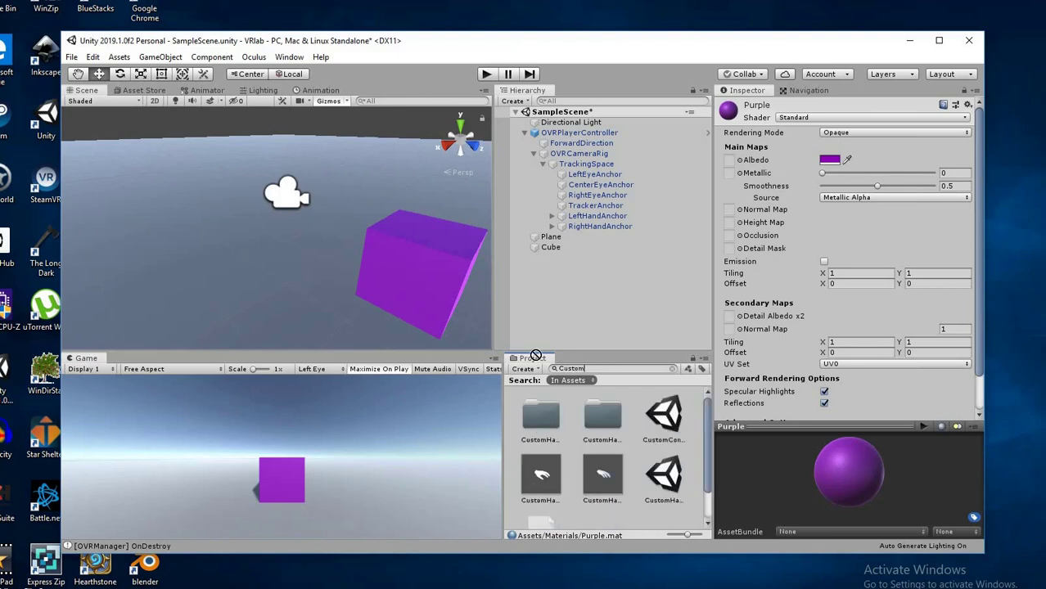
left_click_drag(552, 255, 552, 257)
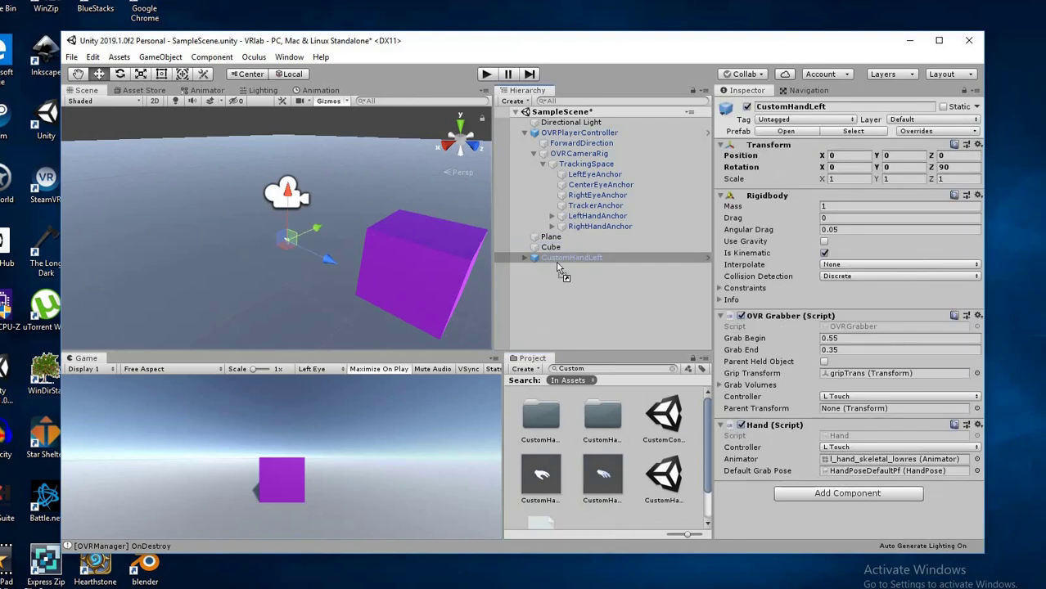
mouse_move(559, 267)
left_mouse_down()
mouse_move(596, 273)
mouse_move(563, 262)
left_mouse_up()
Move the Cube below Plane in the Hierarchy list.
left_click(562, 261)
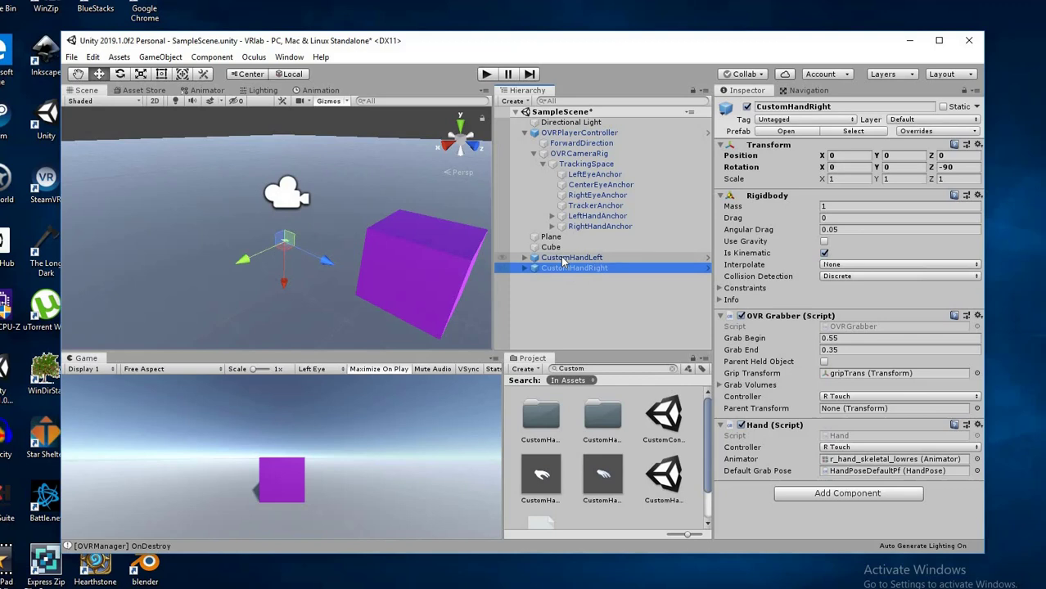
left_click(563, 260)
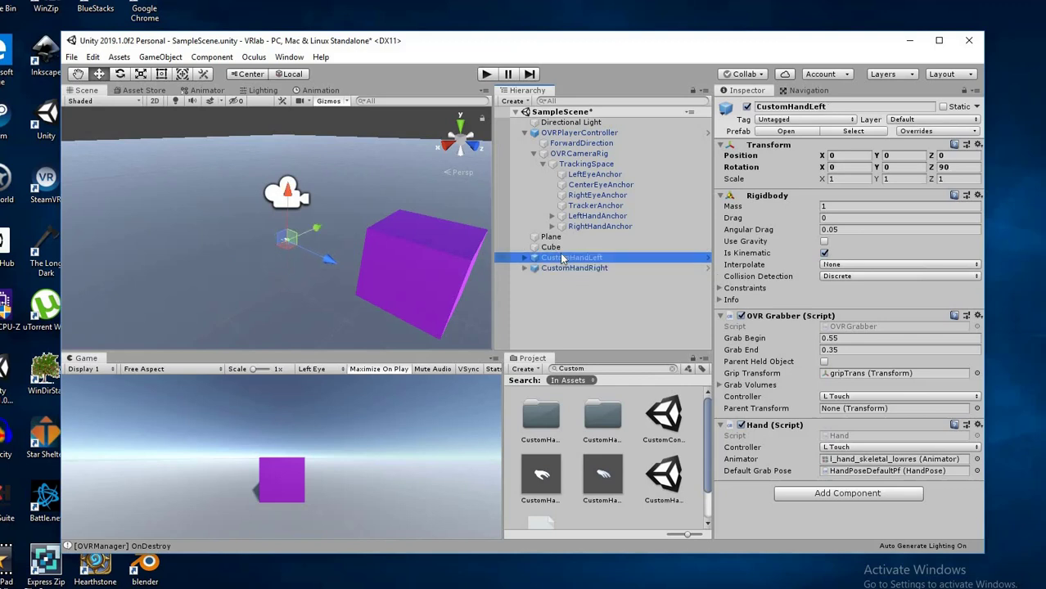
mouse_move(540, 280)
left_mouse_down()
mouse_move(542, 269)
mouse_move(546, 278)
left_mouse_up()
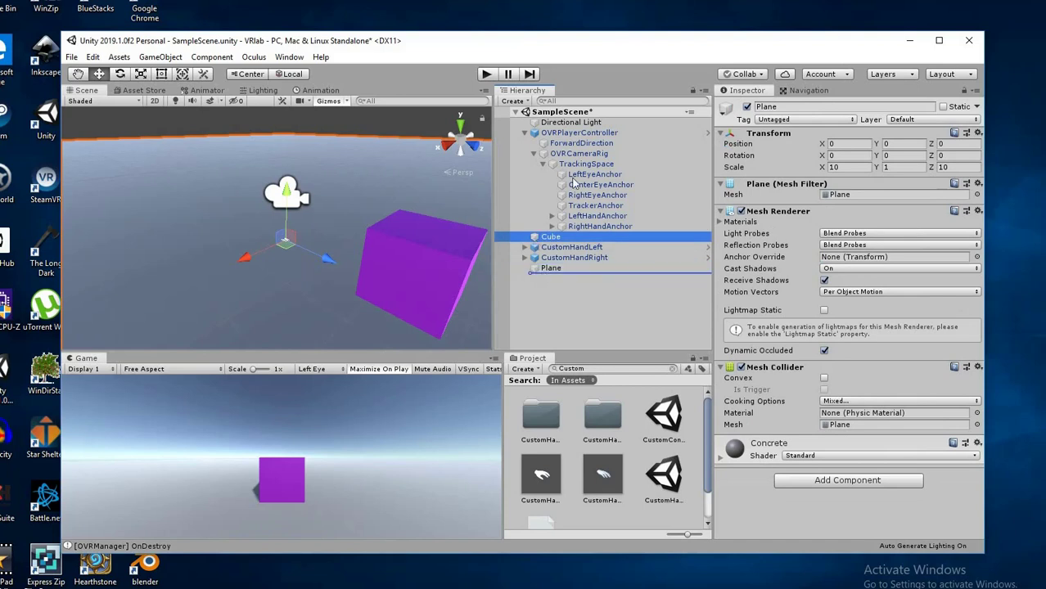
left_click_drag(574, 182, 551, 273)
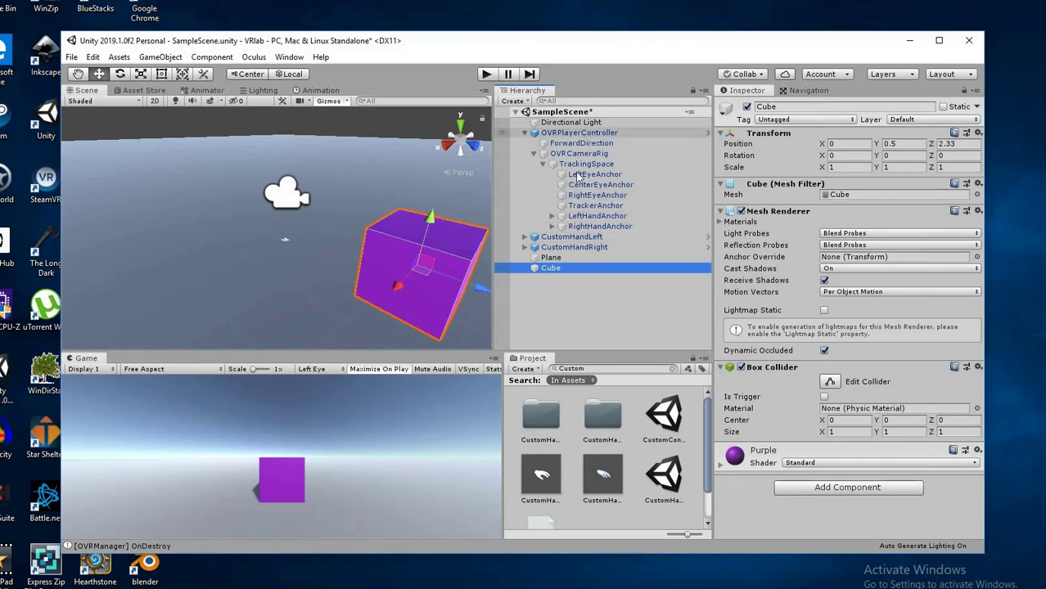
Set TrackingSpace as the OVR Grabber Parent Transform on both custom hands.
left_click(573, 237)
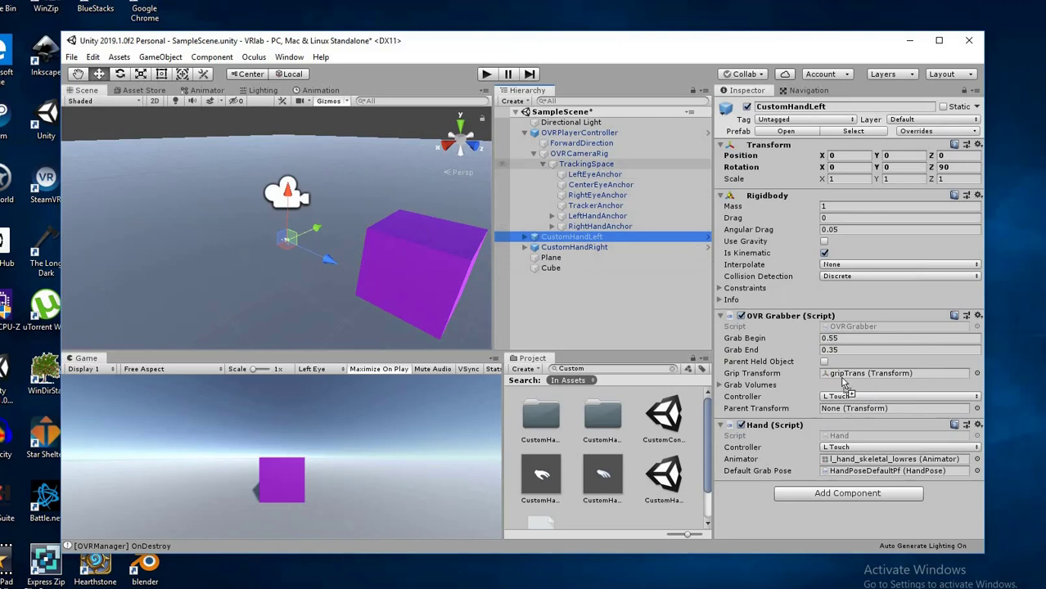
left_click_drag(596, 164, 854, 412)
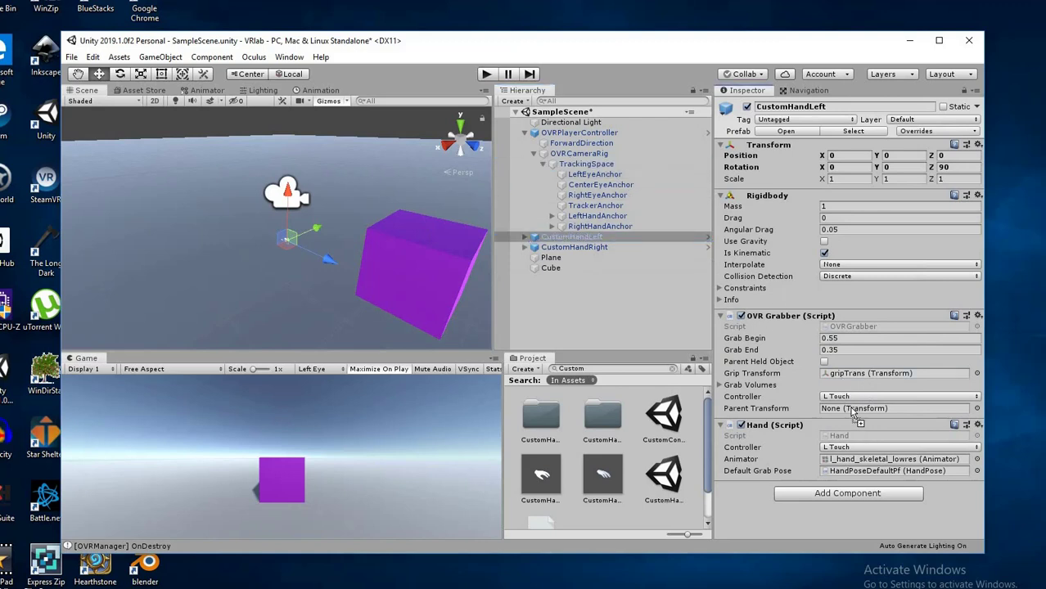
left_click(577, 247)
left_click_drag(581, 165, 854, 413)
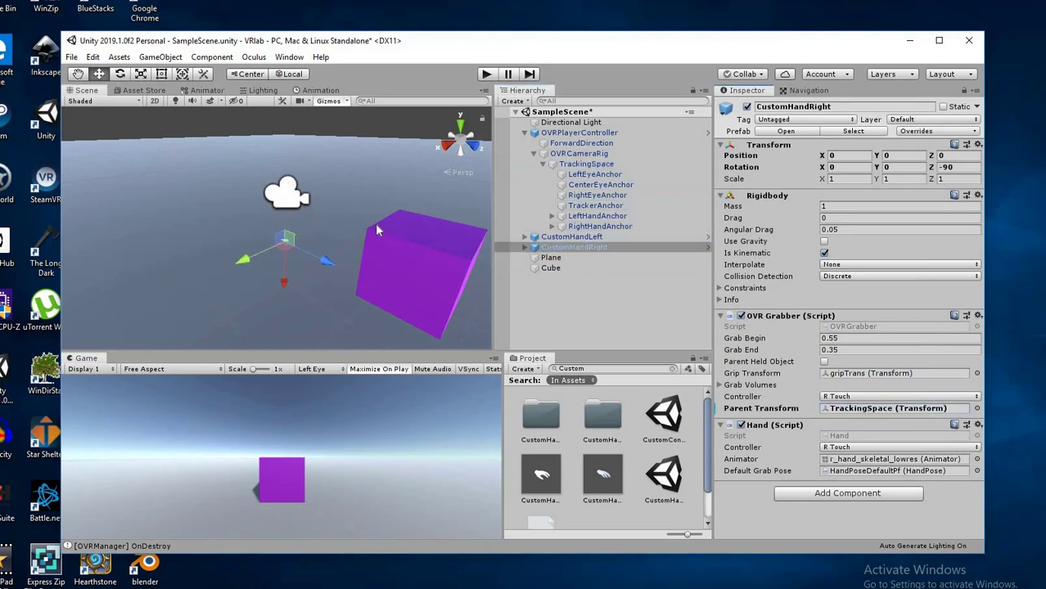
left_click(551, 268)
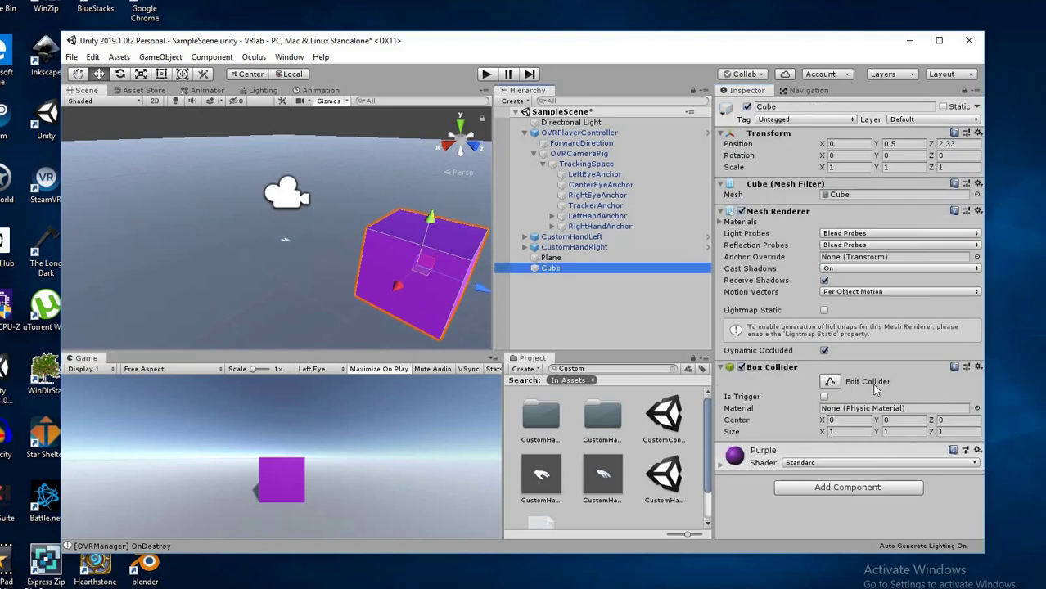
Add a Rigidbody component to the Cube.
left_click(847, 487)
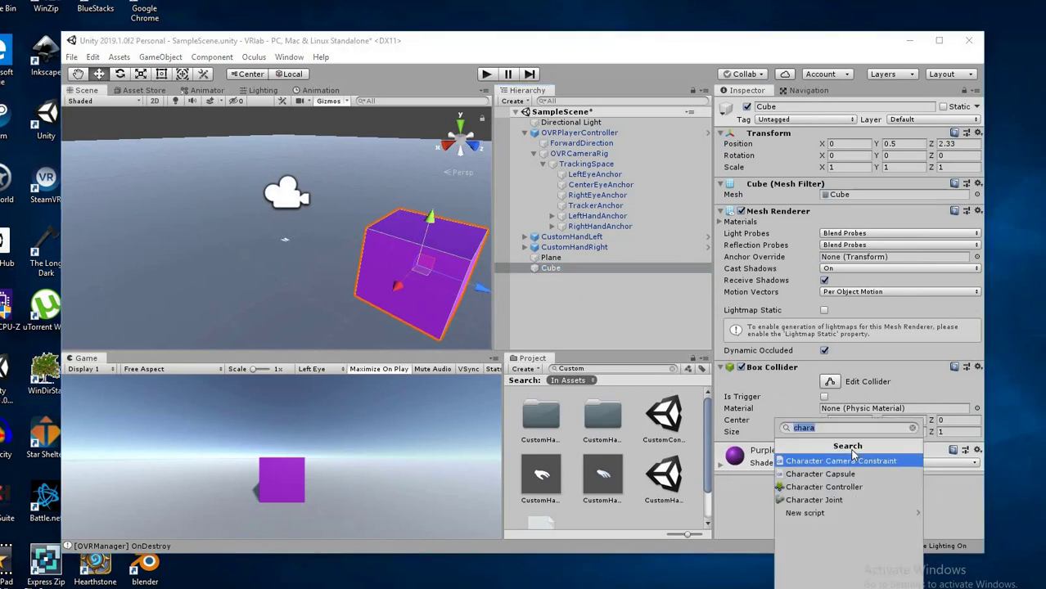
key("BackSpace")
type("Rigi")
left_click(851, 461)
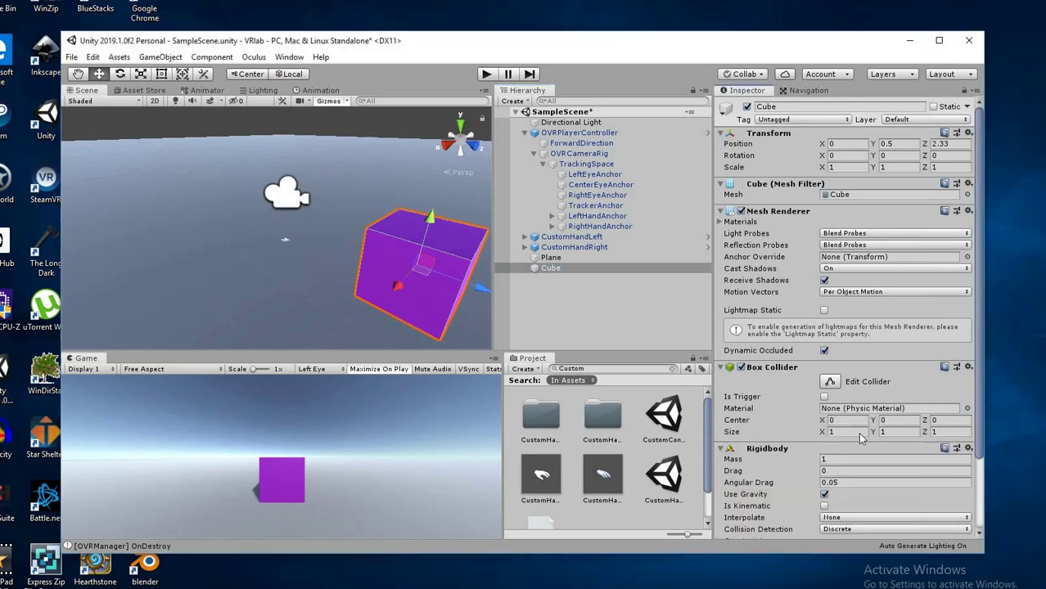
scroll(837, 531, "down", 3)
Attach the OVR Grabbable script to the Cube.
left_click(837, 525)
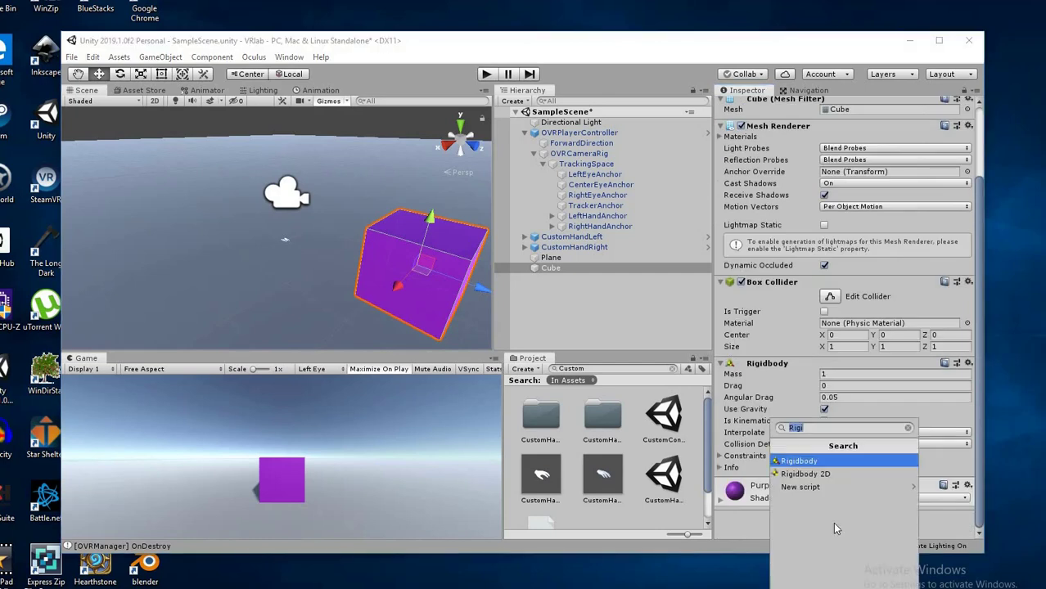
key("BackSpace")
type("grab")
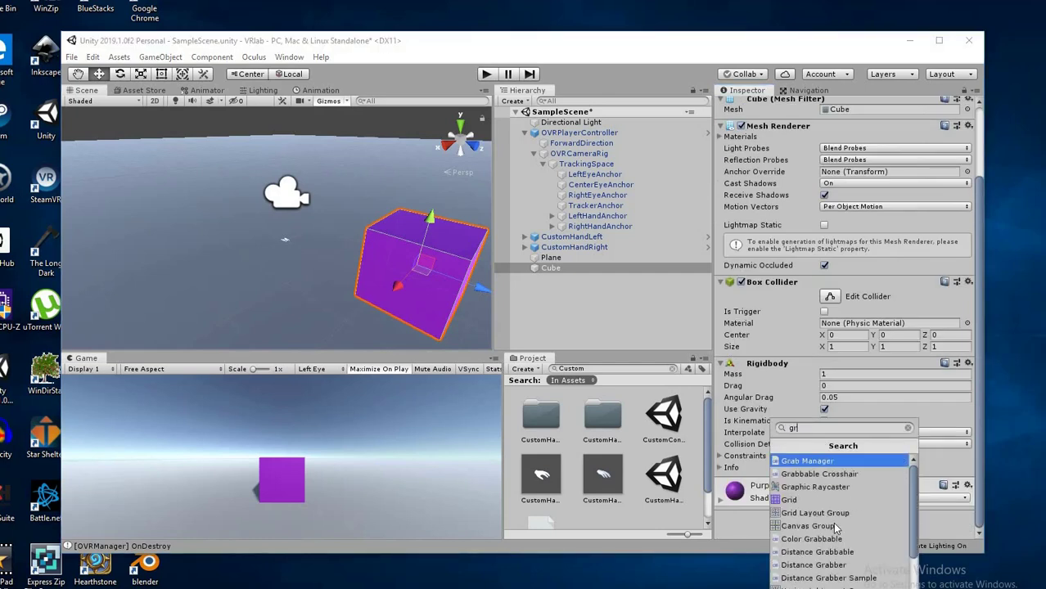
left_click(845, 539)
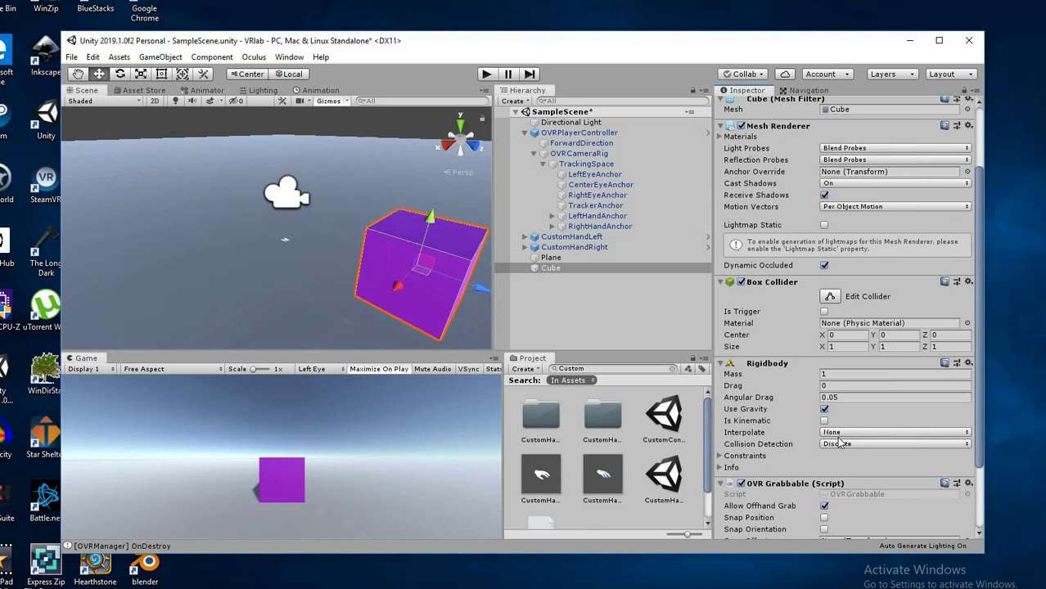
scroll(842, 442, "down", 3)
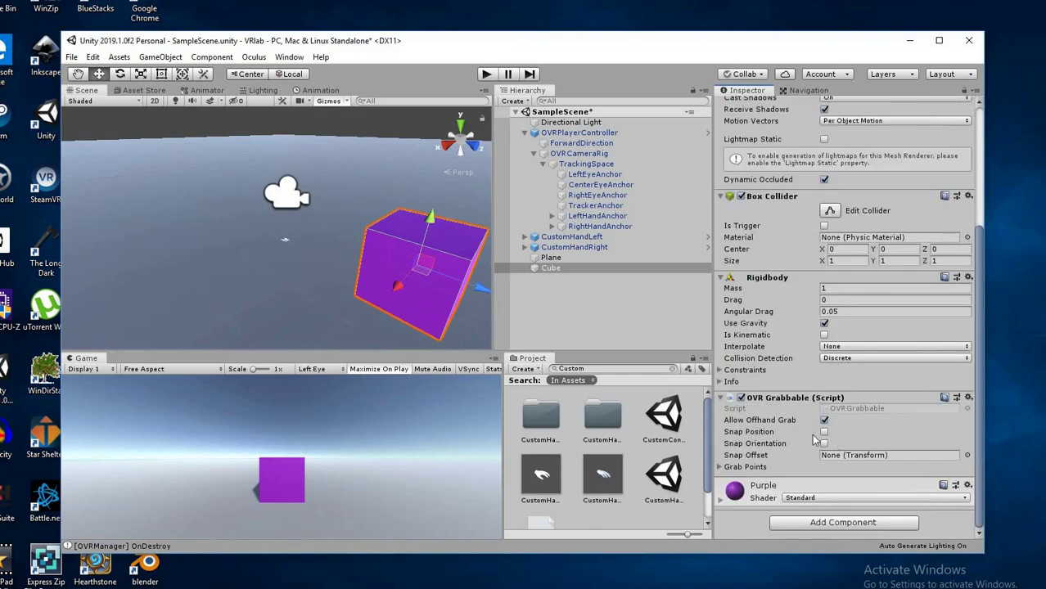
left_click(485, 75)
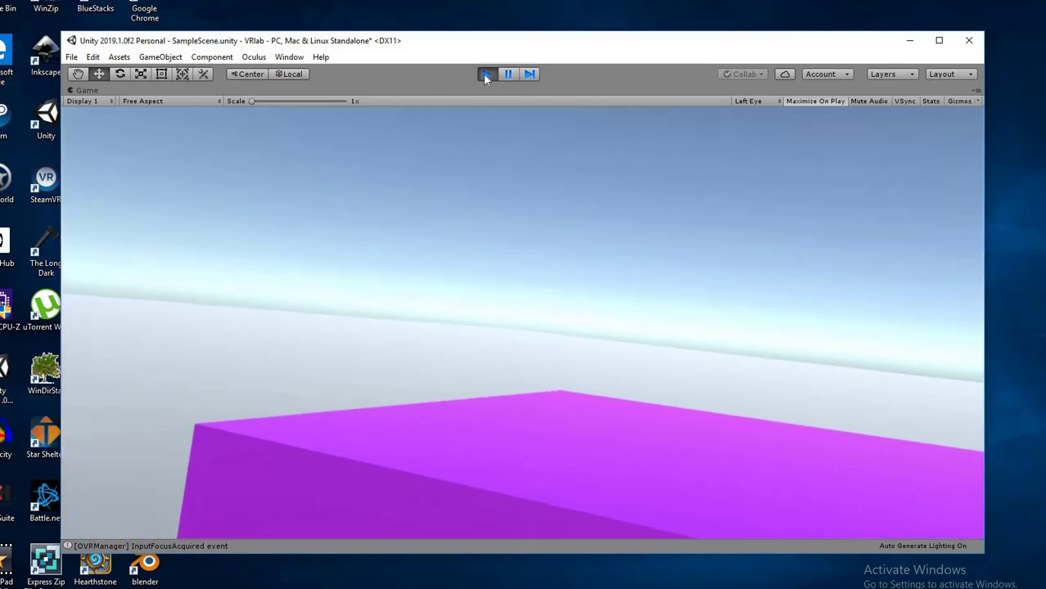
Stop the test run and set Fixed Timestep to 0.01111111 in Project Settings > Time.
left_click(484, 74)
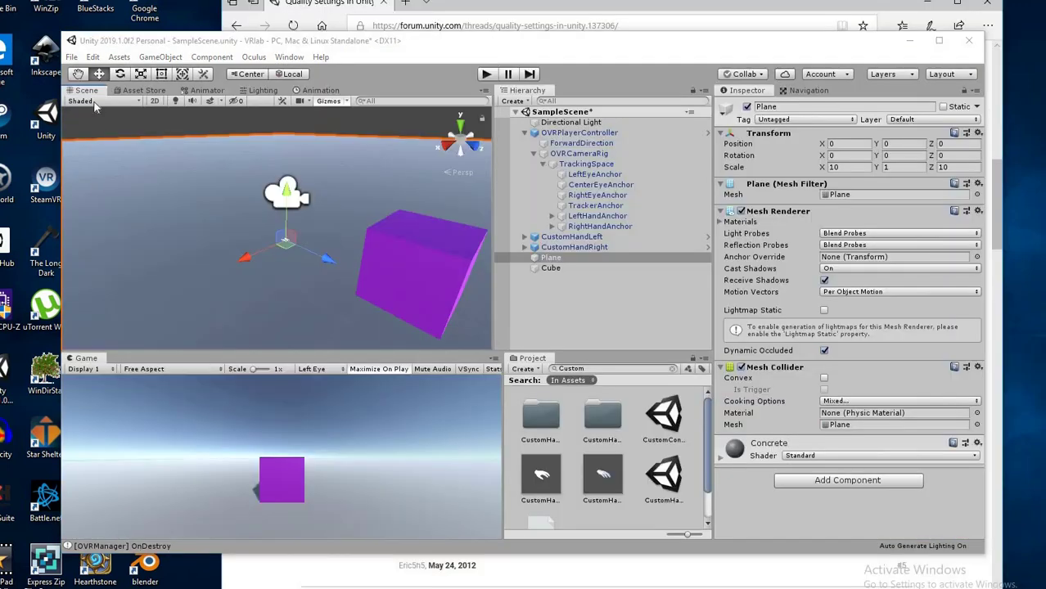
left_click(74, 57)
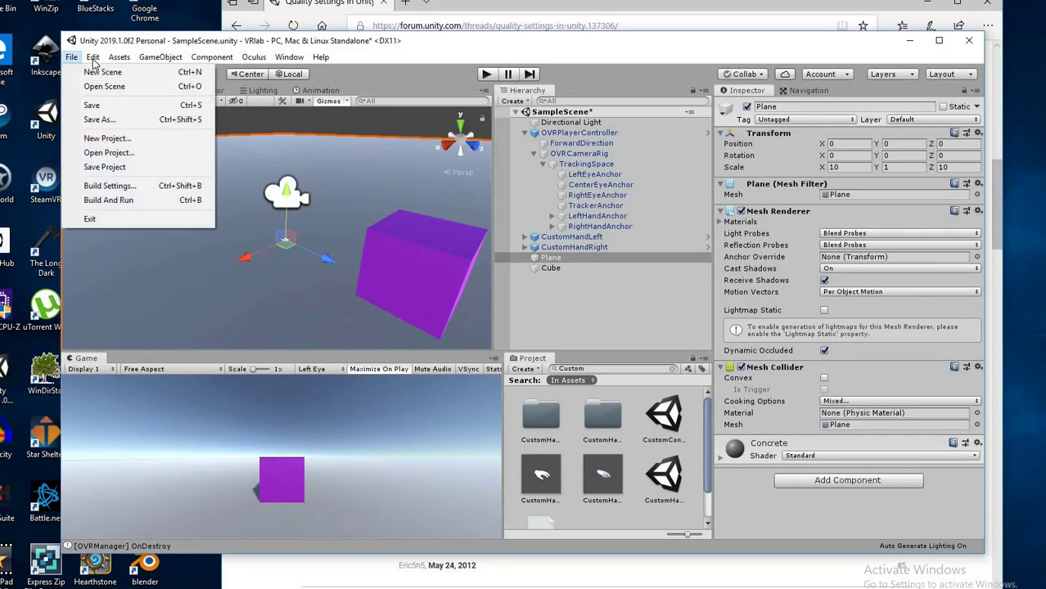
mouse_move(94, 59)
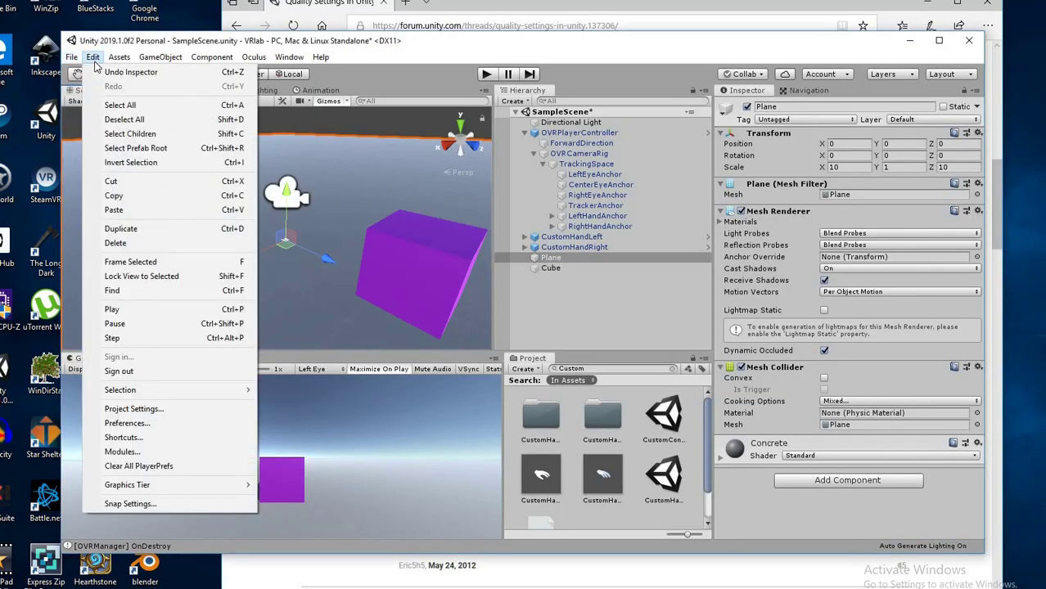
left_click(178, 409)
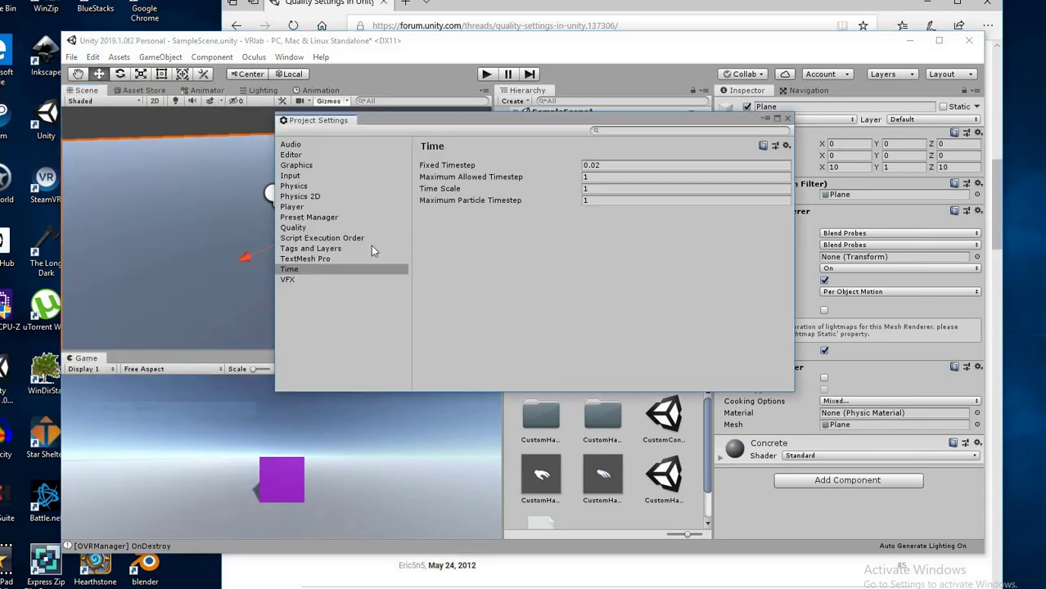
left_click(333, 269)
left_click(637, 165)
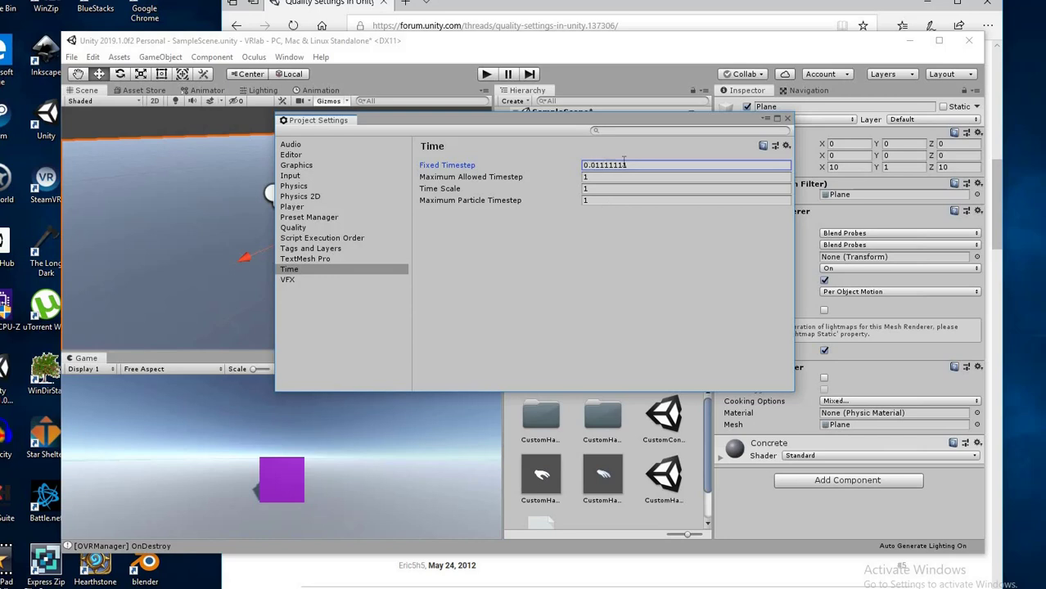
Open Quality settings and review each level from Very High down to Very Low.
left_click(295, 227)
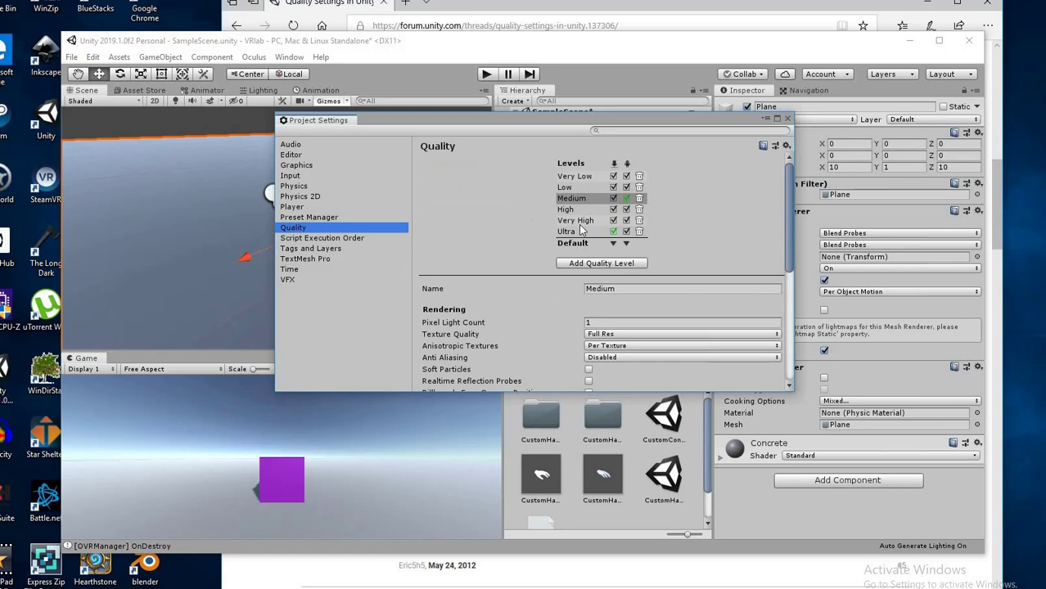
key("Down")
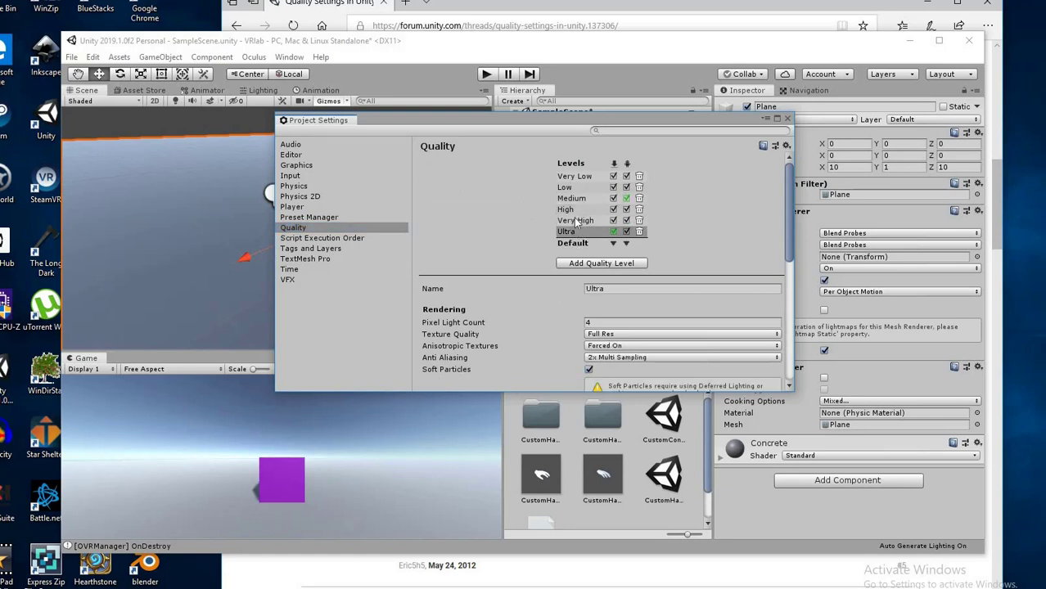
left_click(574, 209)
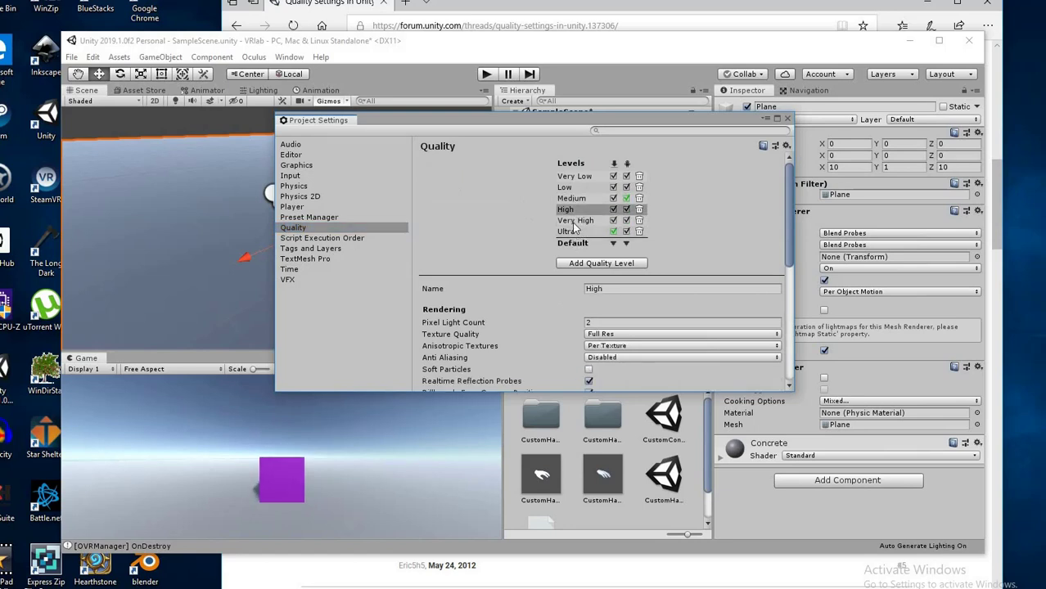
left_click(573, 221)
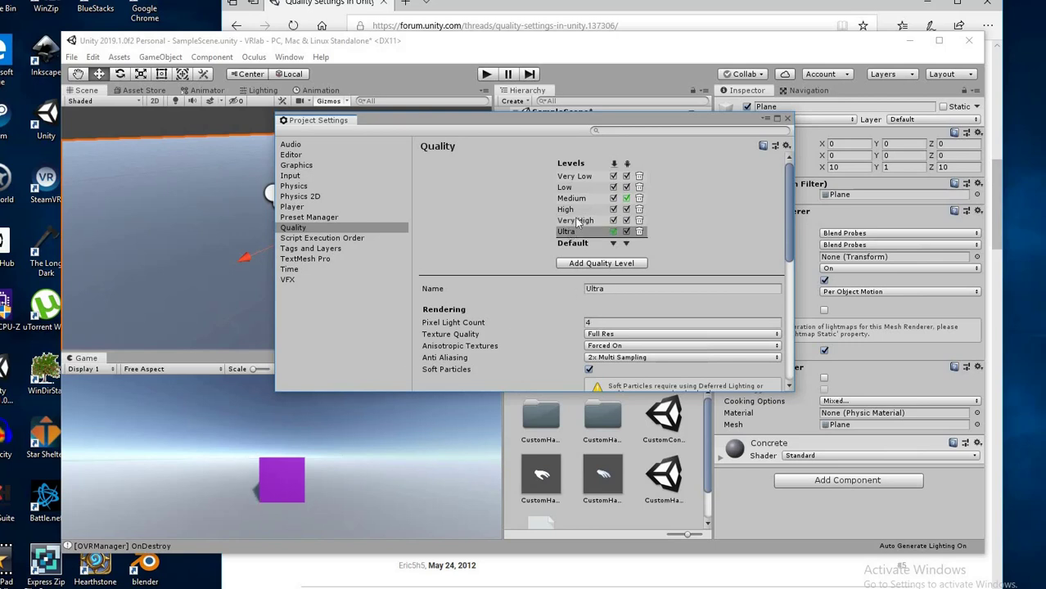
left_click(576, 221)
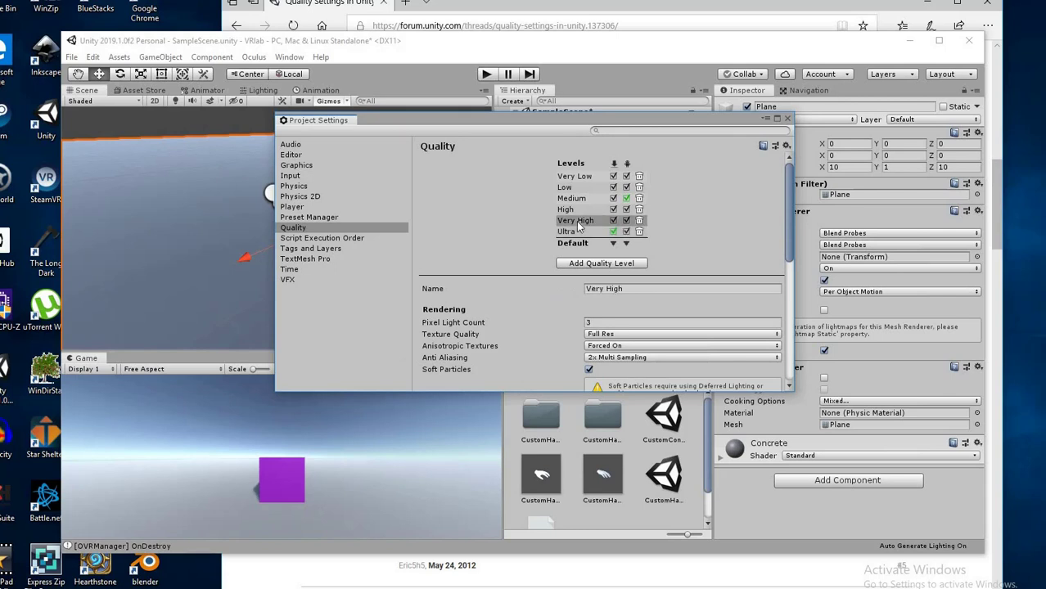
left_click(573, 209)
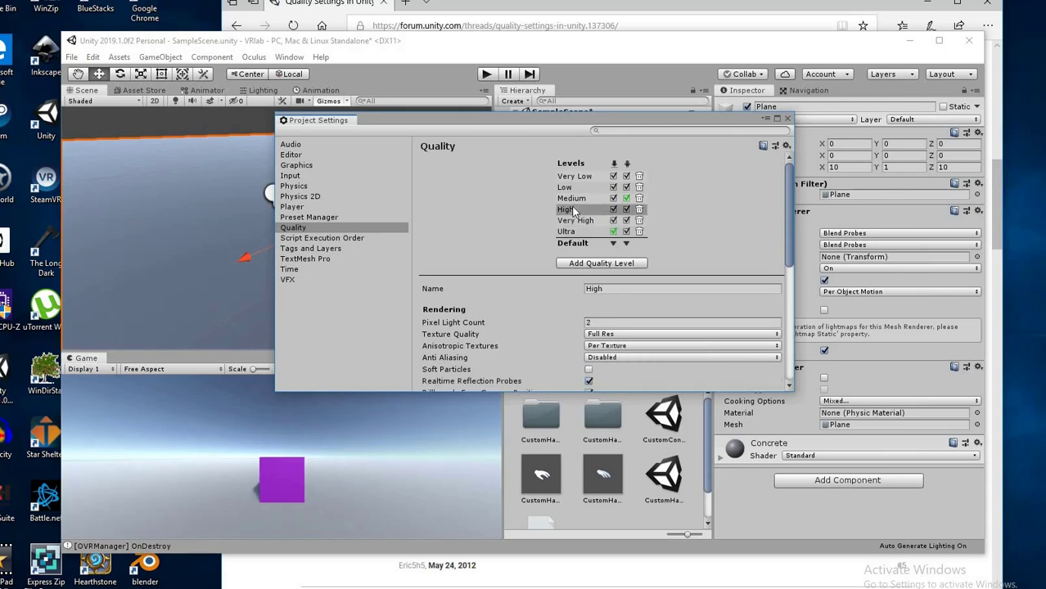
left_click(573, 199)
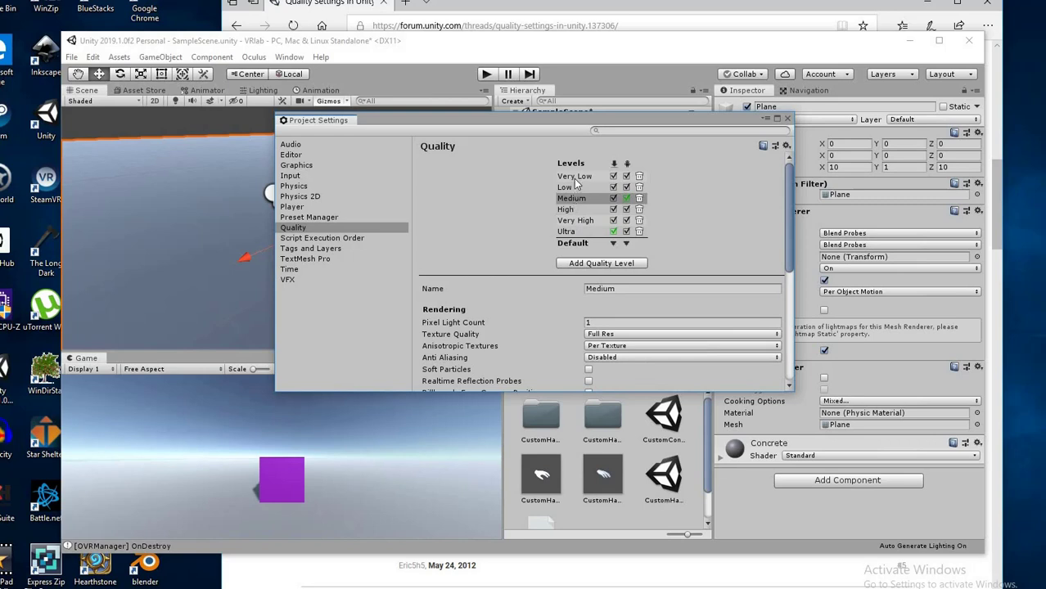
left_click(573, 187)
left_click(576, 176)
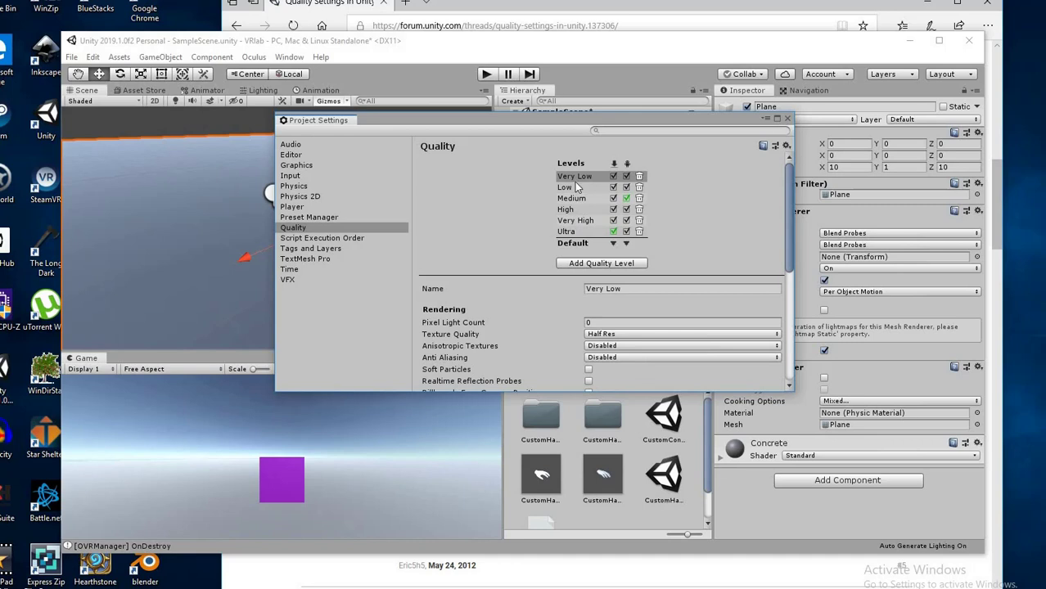
left_click(576, 187)
key("Up")
key("Down")
key("Down")
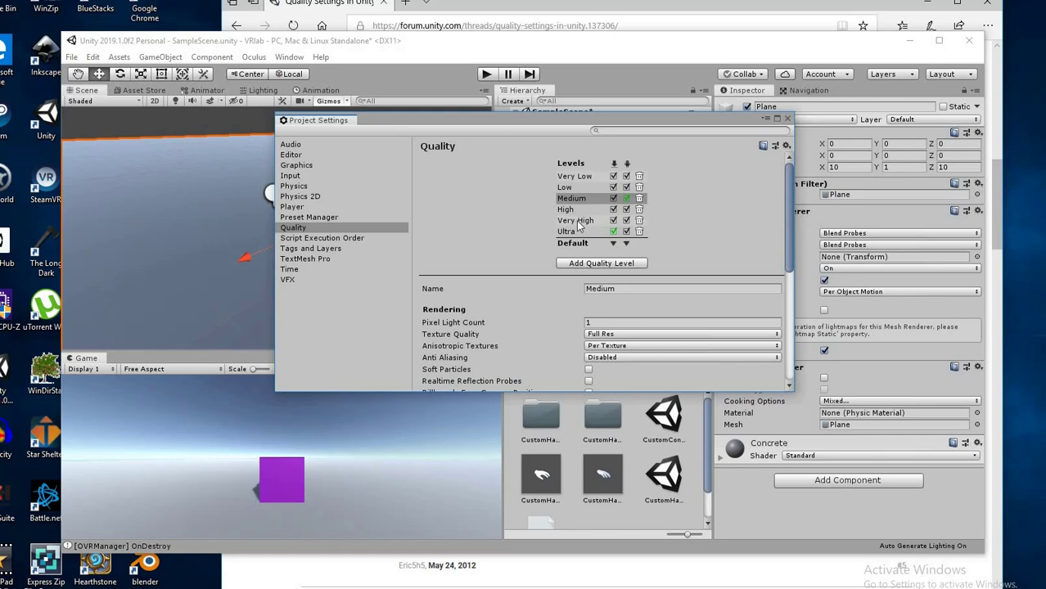
Compare the Medium, High, Very High and Ultra levels, finishing with Ultra selected.
left_click(573, 233)
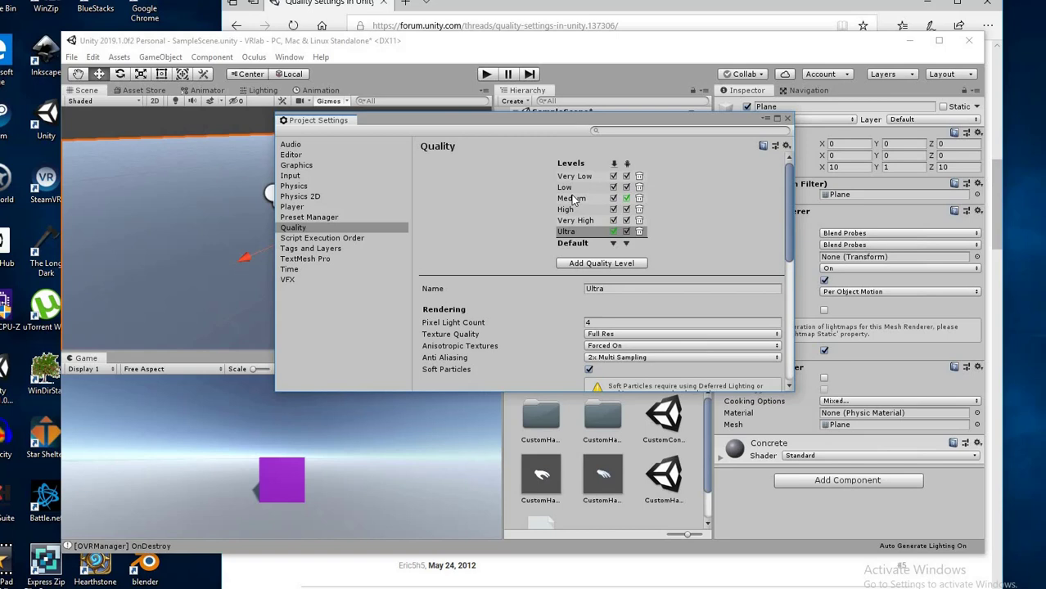
key("Up")
key("Up")
key("Up")
left_click(573, 232)
left_click(573, 199)
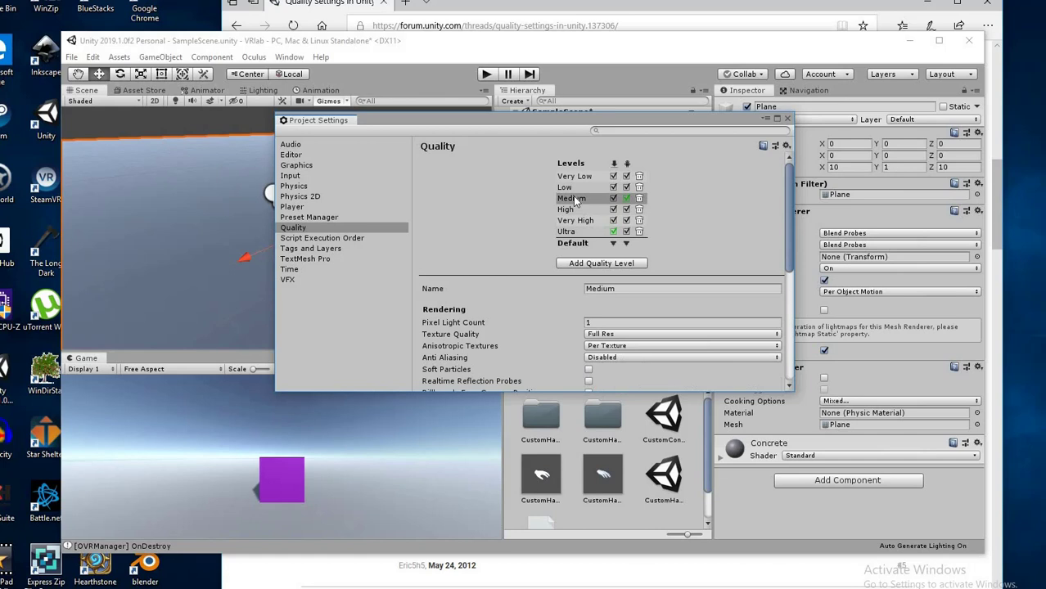
left_click(573, 210)
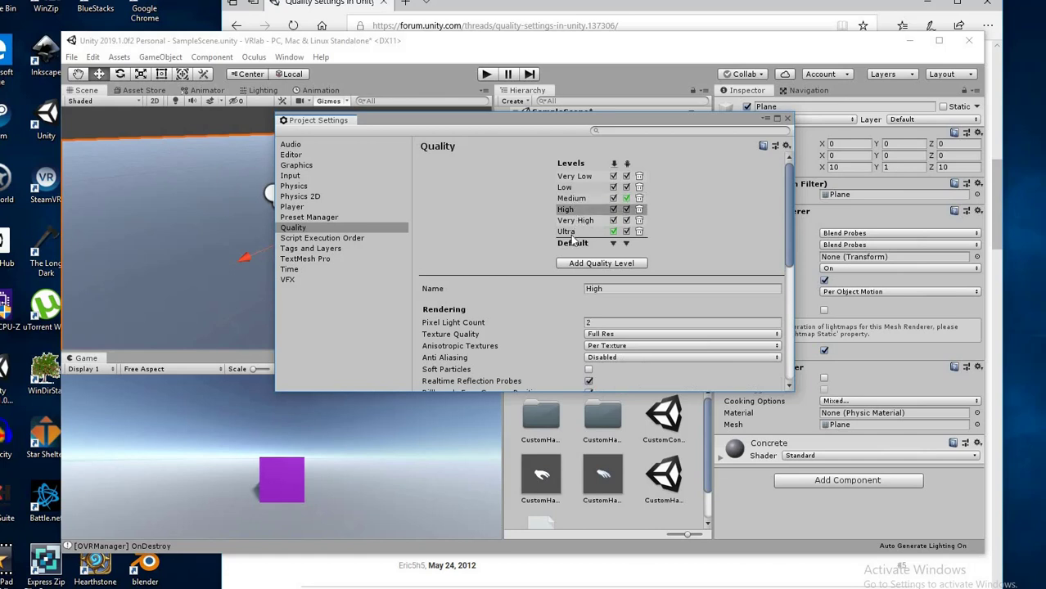
left_click(574, 221)
left_click(573, 233)
left_click(575, 221)
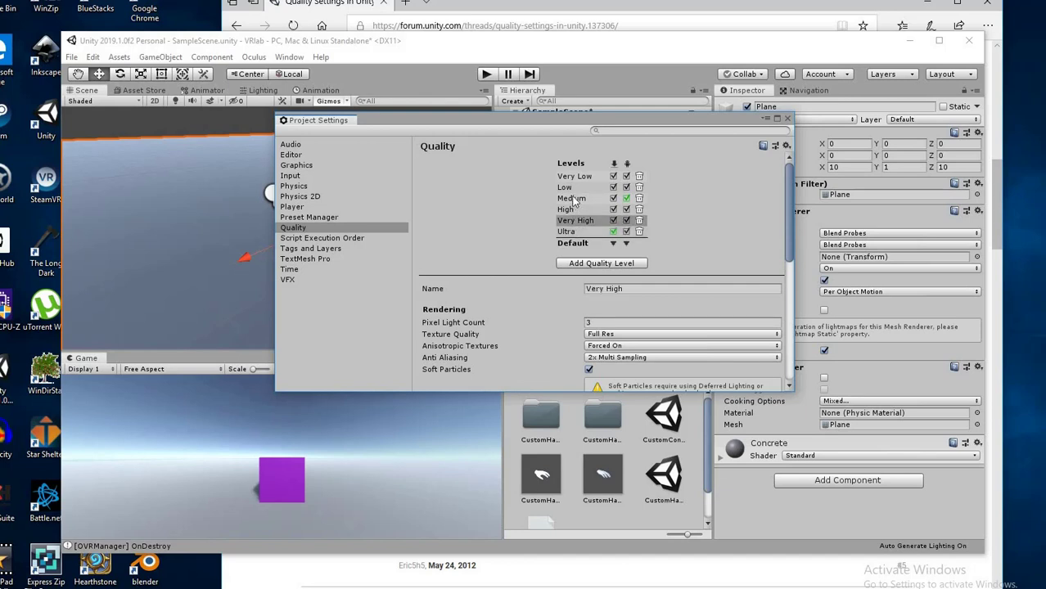
left_click(577, 210)
left_click(573, 199)
left_click(575, 210)
left_click(576, 221)
left_click(575, 232)
left_click(575, 221)
left_click(575, 209)
left_click(573, 199)
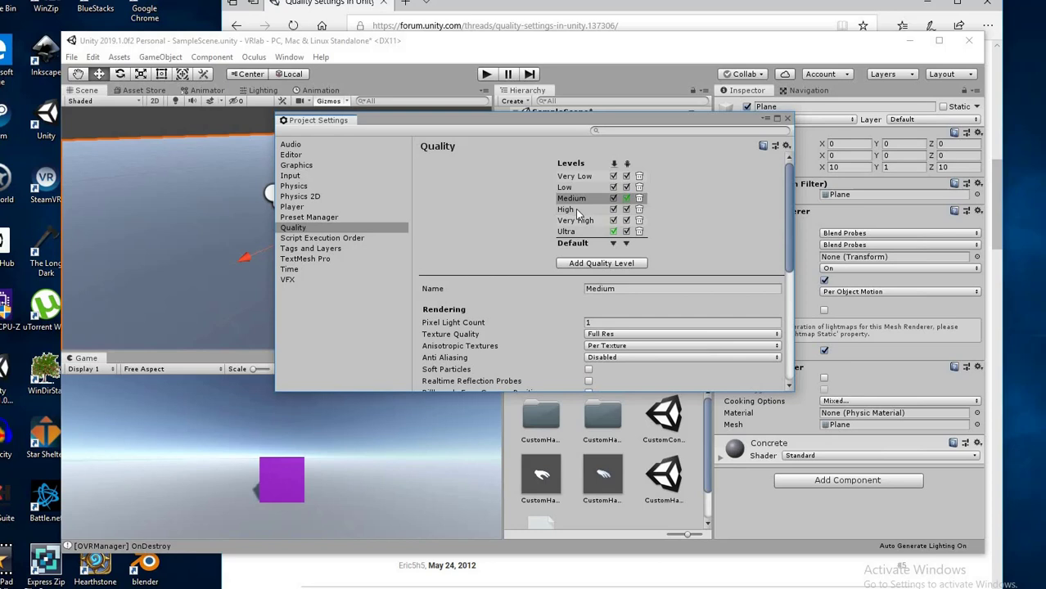
left_click(574, 209)
left_click(576, 221)
left_click(575, 231)
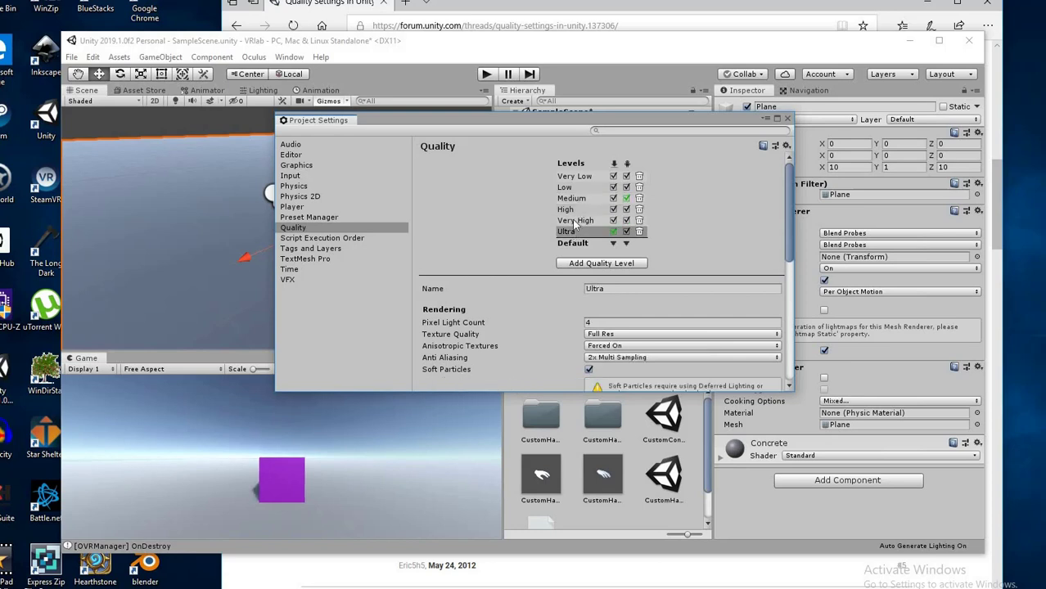
left_click(575, 221)
left_click(575, 233)
left_click(573, 198)
left_click(574, 232)
Close the Project Settings window to return to SampleScene.
left_click(788, 120)
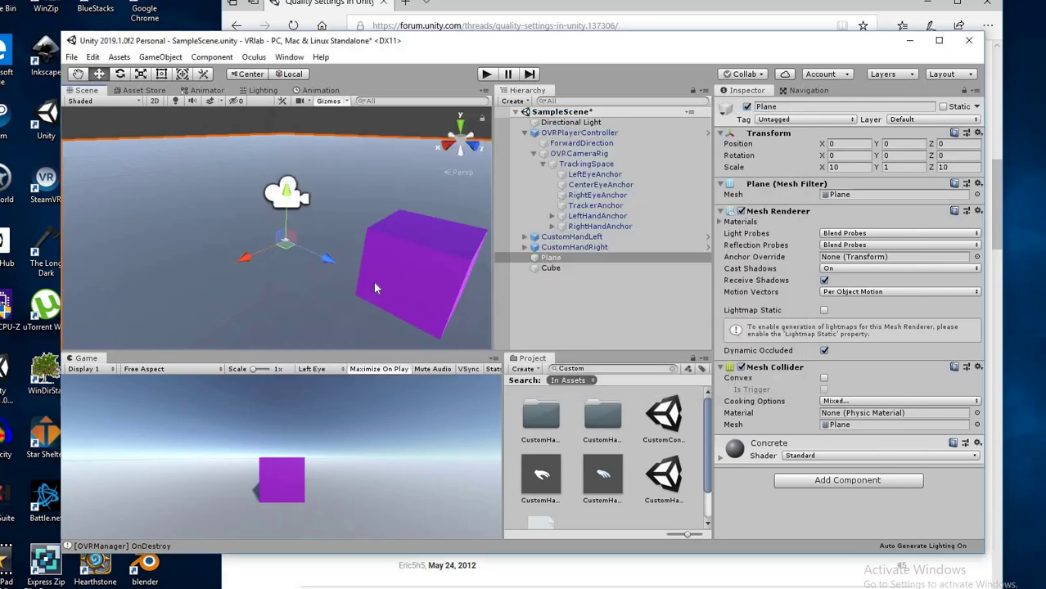